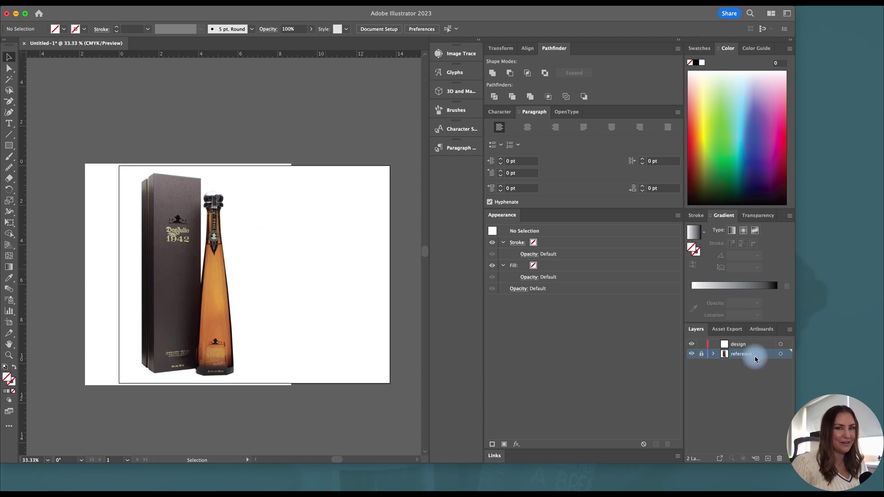
# Step: Lock the reference photo layer, target the design layer, and zoom in to 50%
pyautogui.click(702, 353)
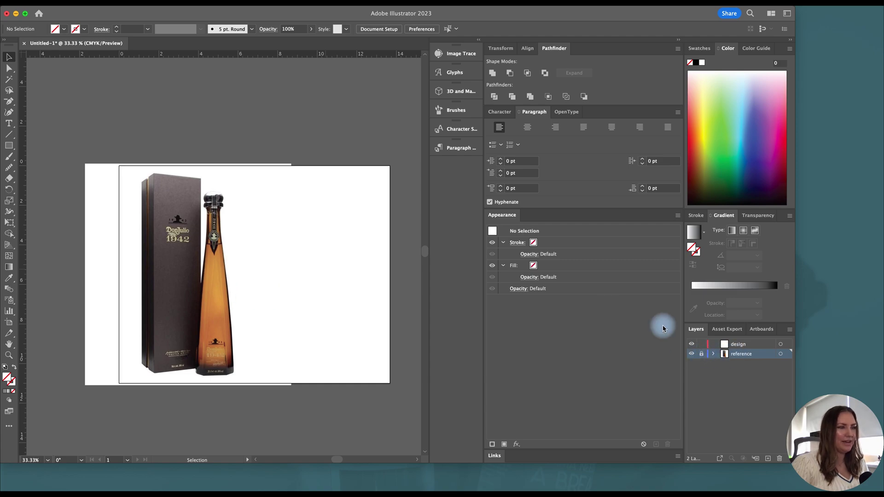
pyautogui.click(742, 345)
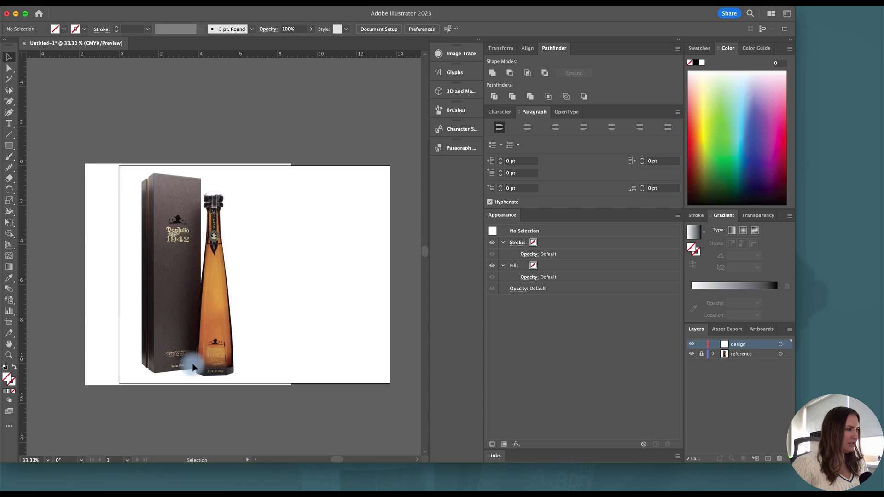
pyautogui.scroll(1, 201, 355)
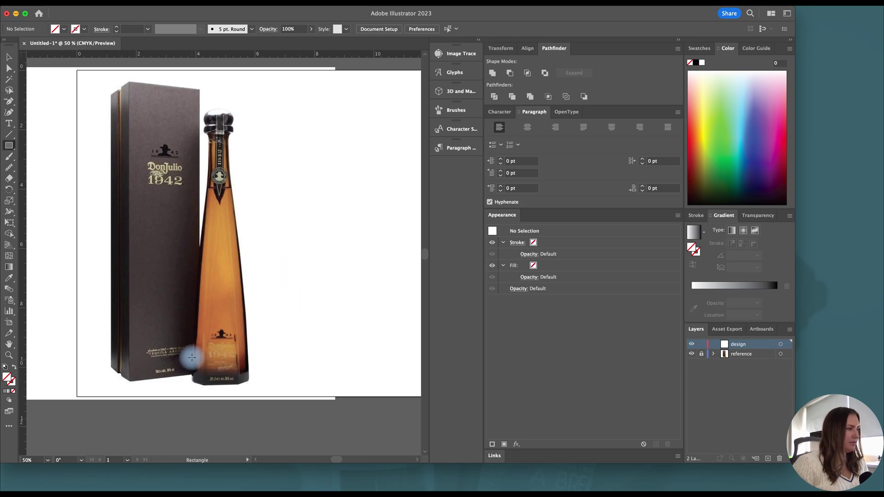
# Step: Draw a dark brown square right of the bottle and add a rotated diamond copy on its corner
pyautogui.moveTo(192, 354); pyautogui.dragTo(319, 336)
pyautogui.press('v')
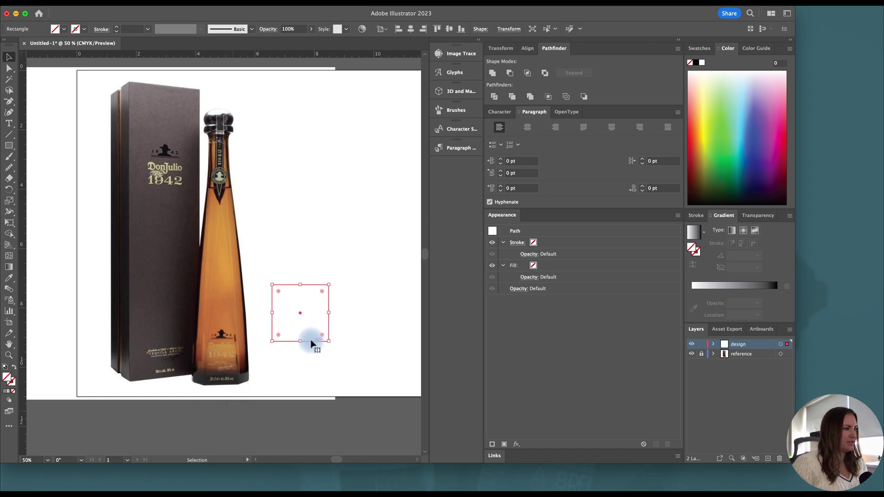
pyautogui.click(692, 198)
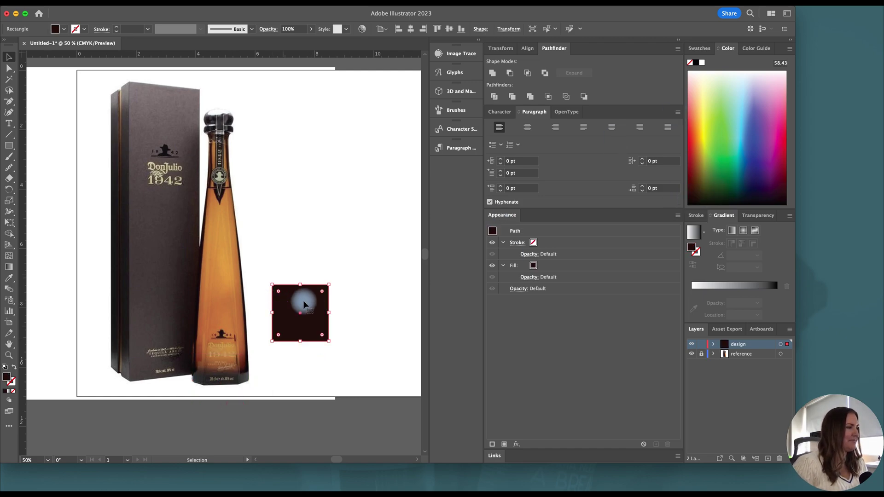
pyautogui.moveTo(297, 306); pyautogui.dragTo(365, 270)
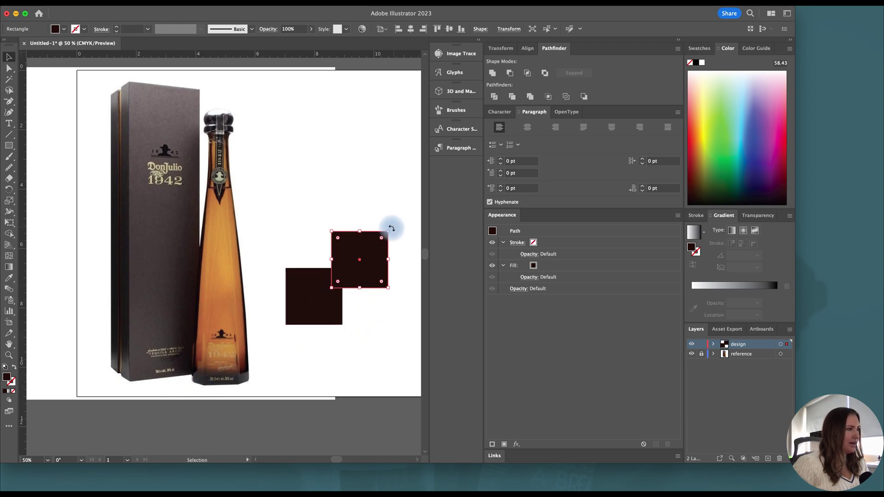
pyautogui.moveTo(391, 227); pyautogui.dragTo(350, 335)
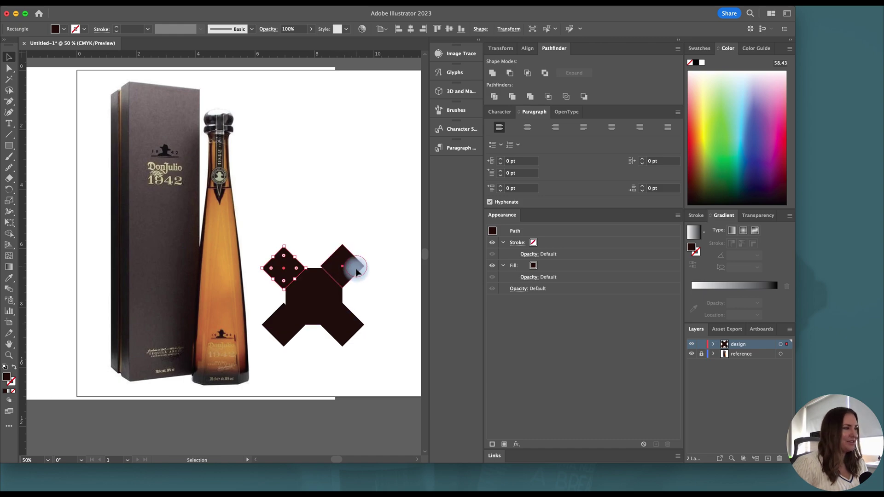
# Step: Select the four corner diamonds of the X and group them
pyautogui.click(357, 271)
pyautogui.keyDown('shift'); pyautogui.click(353, 325); pyautogui.keyUp('shift')
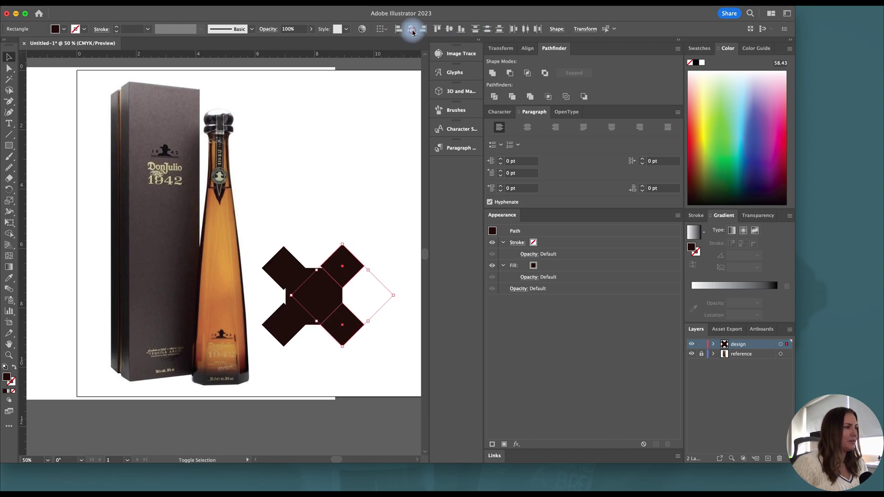
pyautogui.click(278, 321)
pyautogui.keyDown('shift'); pyautogui.click(285, 265); pyautogui.keyUp('shift')
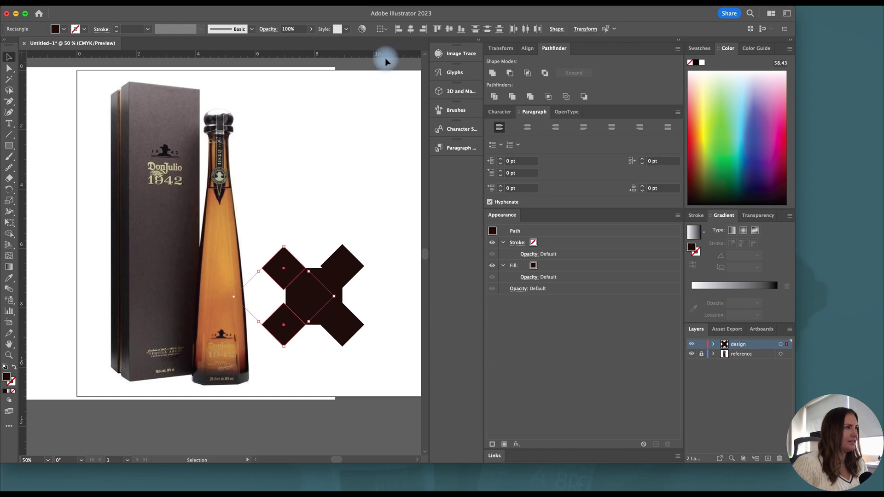
pyautogui.click(316, 211)
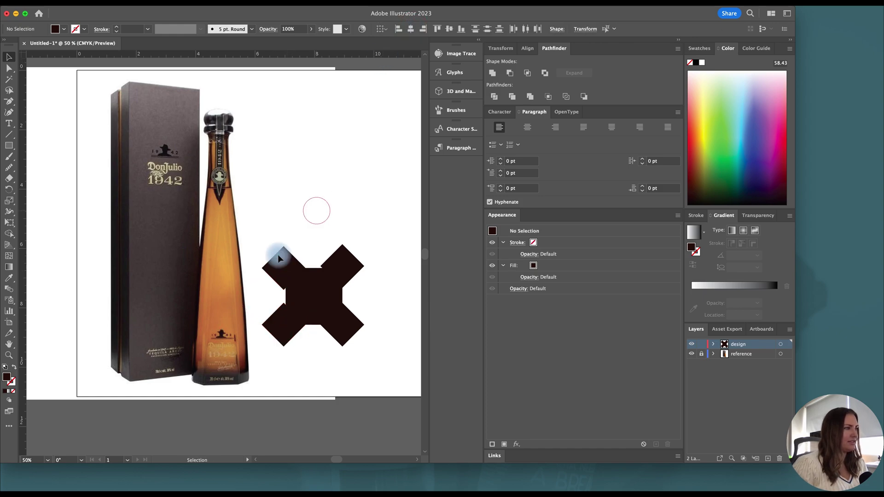
pyautogui.click(278, 258)
pyautogui.keyDown('shift'); pyautogui.click(328, 251); pyautogui.keyUp('shift')
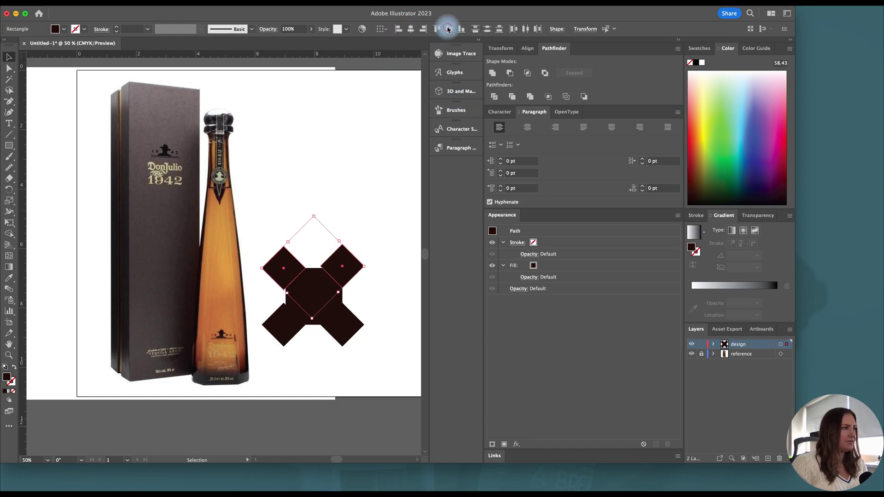
pyautogui.click(286, 328)
pyautogui.keyDown('shift'); pyautogui.click(342, 327); pyautogui.keyUp('shift')
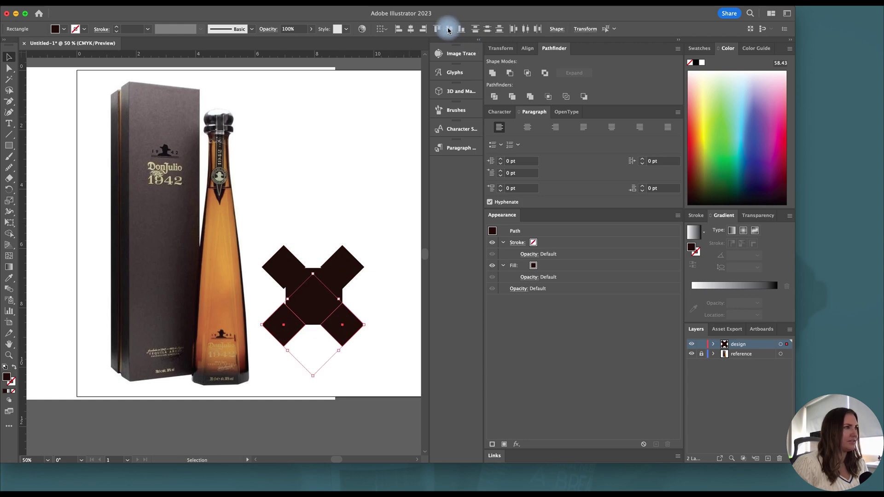
pyautogui.keyDown('shift'); pyautogui.click(295, 263); pyautogui.keyUp('shift')
pyautogui.keyDown('shift'); pyautogui.click(344, 266); pyautogui.keyUp('shift')
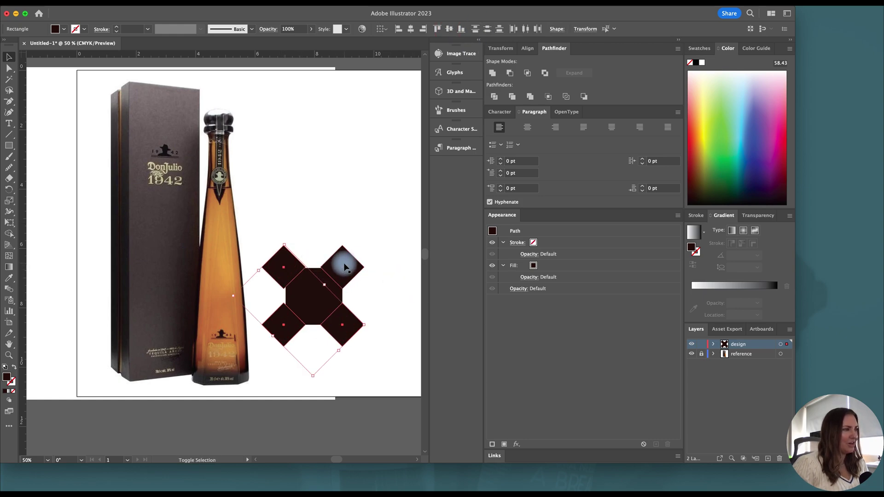
pyautogui.press('super+g')
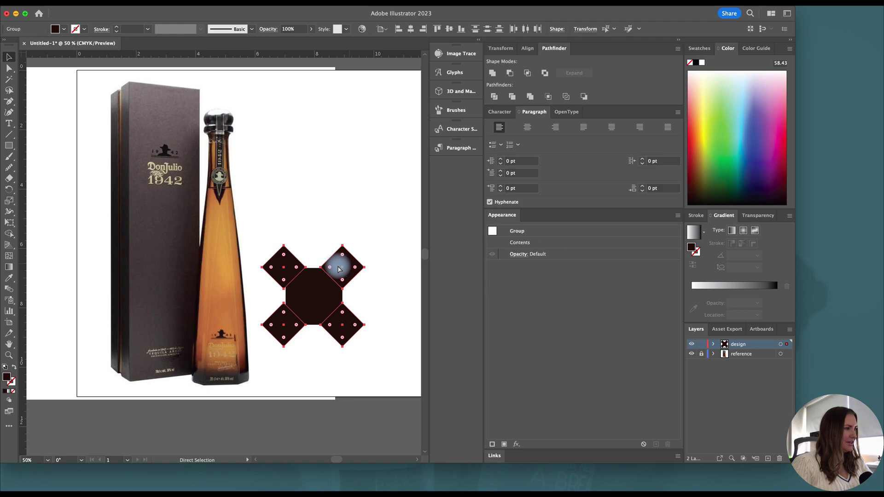
# Step: Select the whole X and align its pieces on their vertical centres
pyautogui.keyDown('shift'); pyautogui.click(323, 300); pyautogui.keyUp('shift')
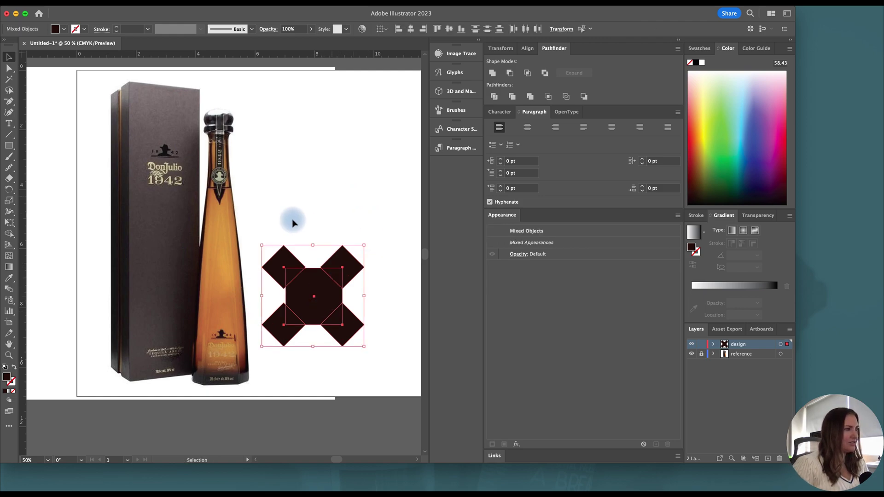
pyautogui.moveTo(278, 228); pyautogui.dragTo(362, 346)
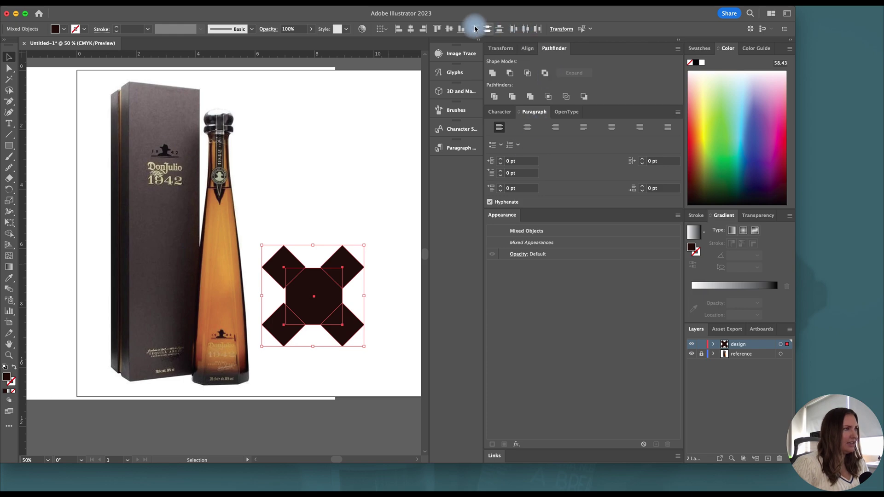
pyautogui.click(450, 30)
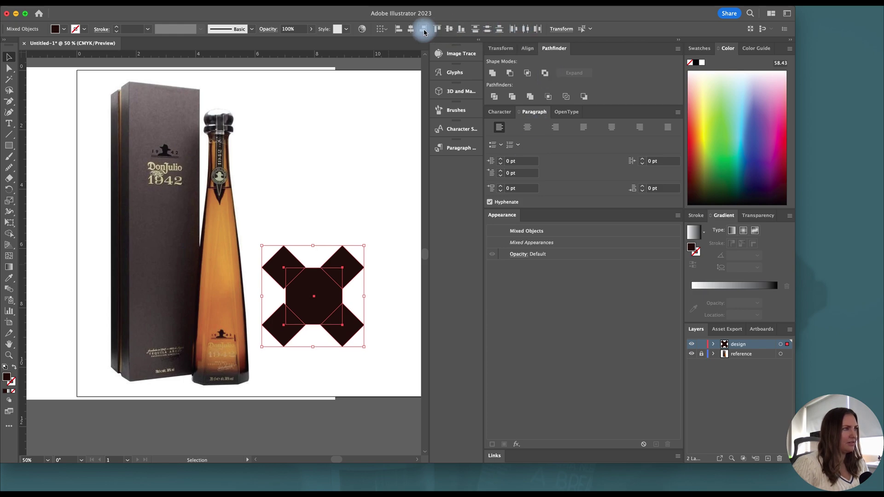
# Step: Reselect the diamond group and scale it up around the centre square
pyautogui.click(510, 73)
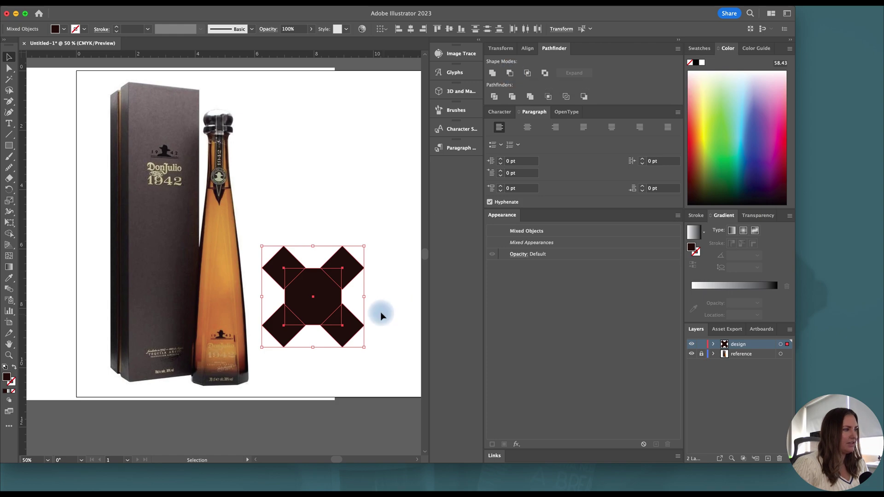
pyautogui.click(381, 310)
pyautogui.click(345, 271)
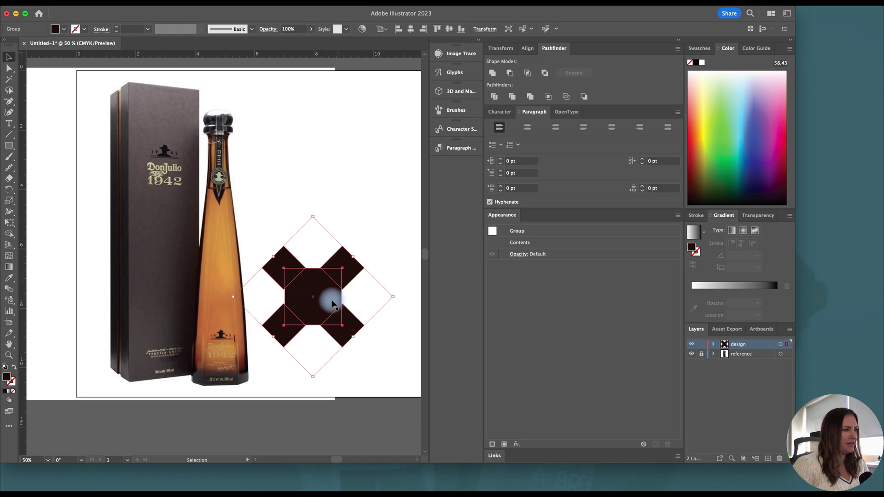
pyautogui.click(325, 220)
pyautogui.click(291, 261)
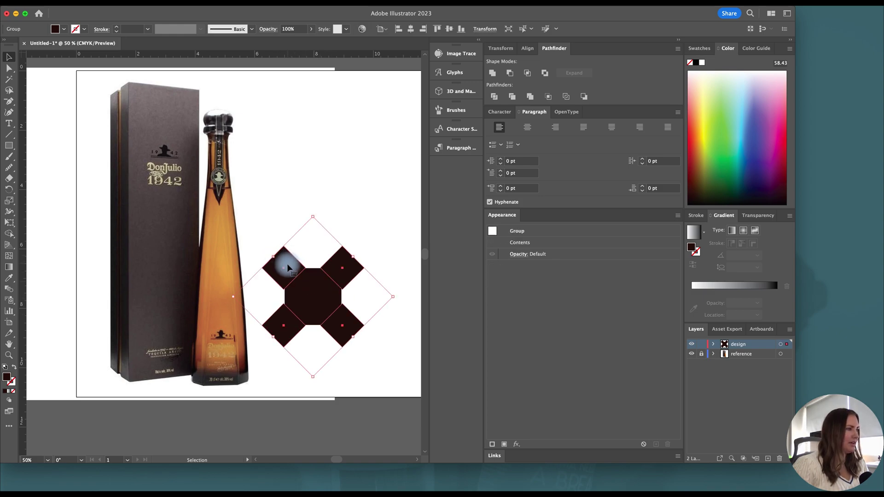
pyautogui.moveTo(275, 257); pyautogui.dragTo(266, 250)
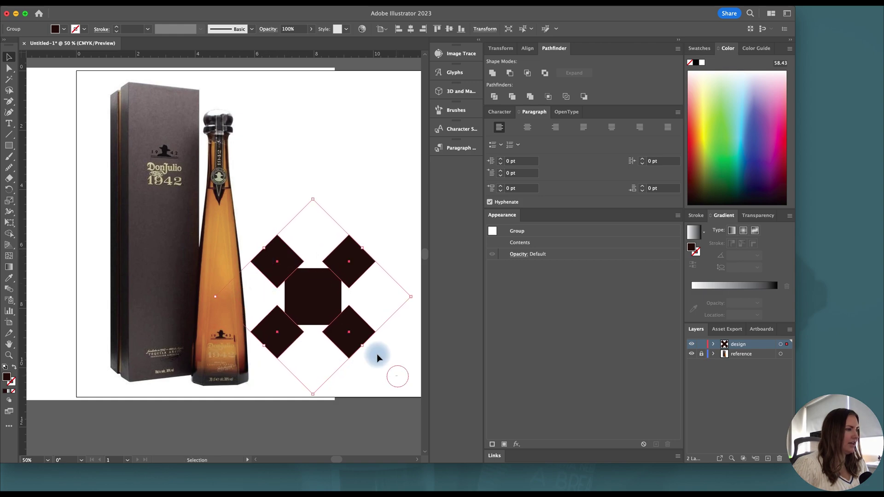
# Step: Subtract the diamond group from the centre square with Minus Front, leaving one octagon
pyautogui.click(311, 285)
pyautogui.keyDown('shift'); pyautogui.click(291, 254); pyautogui.keyUp('shift')
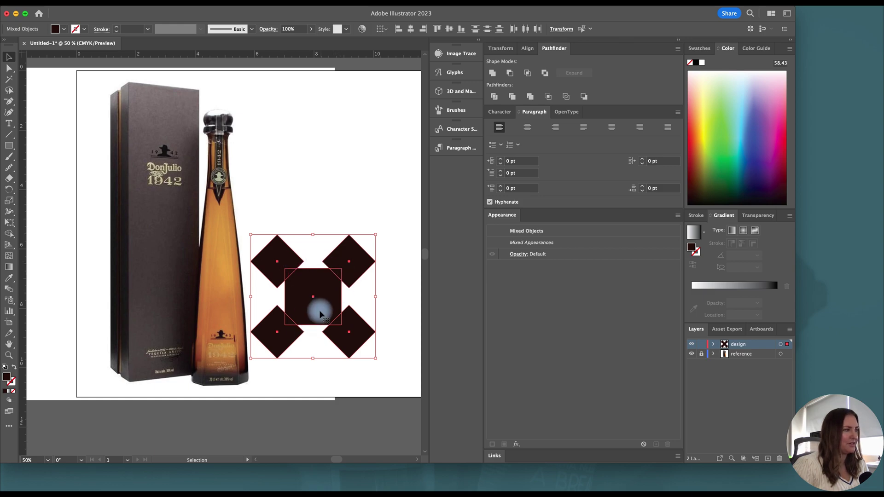
pyautogui.click(512, 75)
pyautogui.click(368, 339)
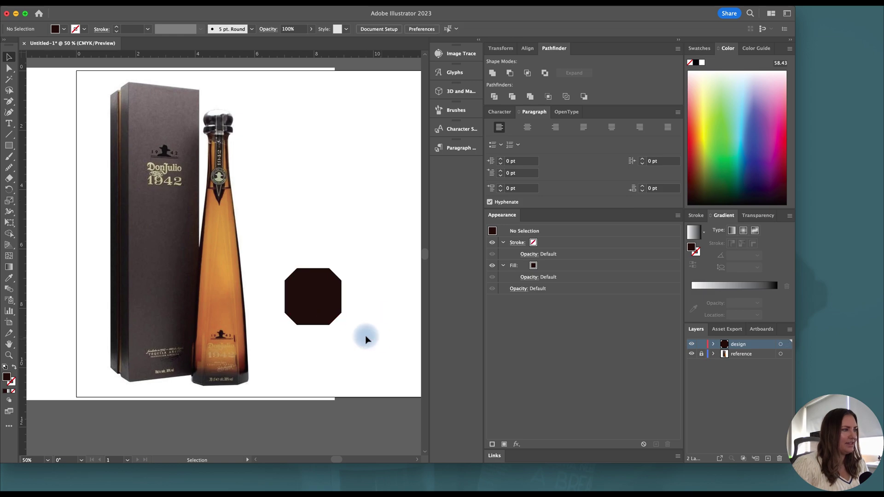
pyautogui.click(321, 302)
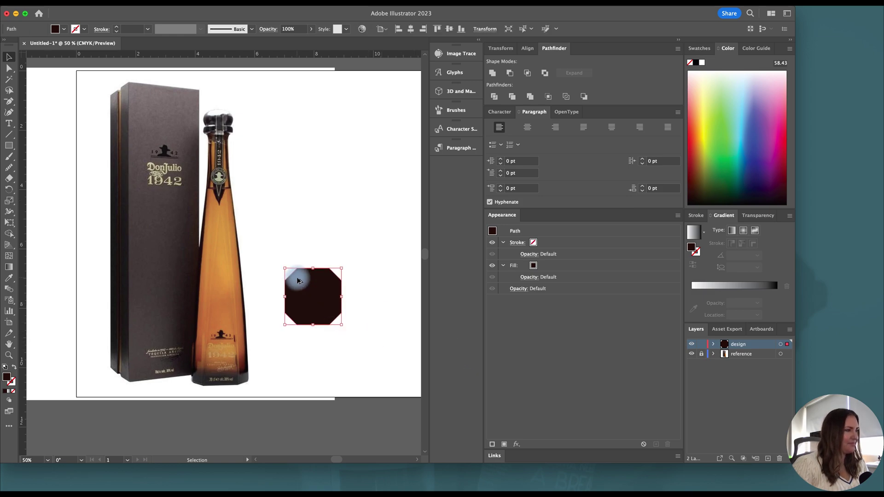
pyautogui.hscroll(2, 295, 278)
pyautogui.scroll(2, 297, 280)
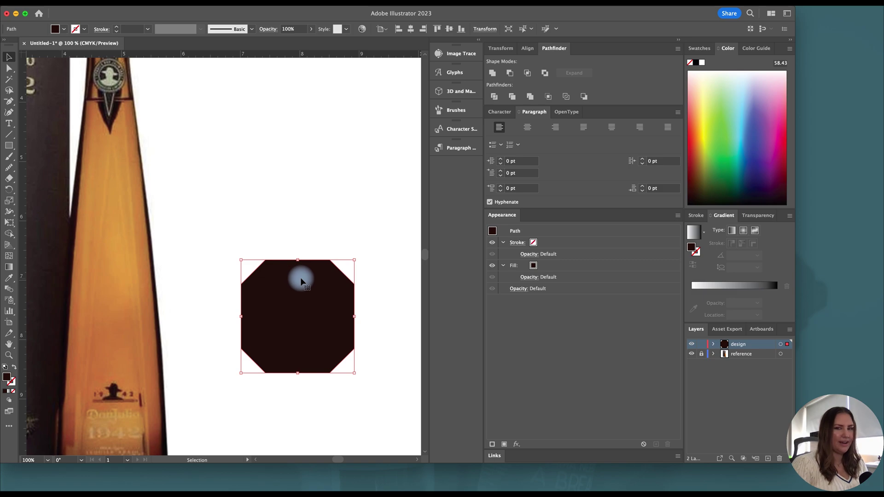
pyautogui.press('a')
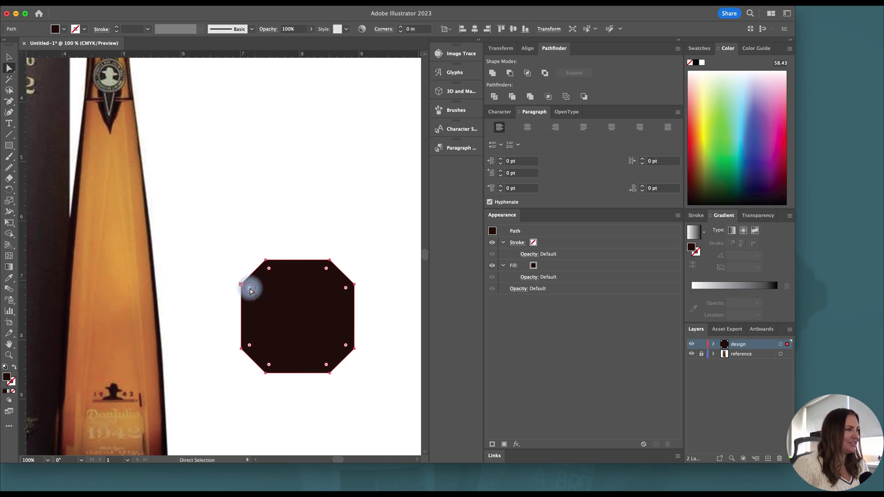
pyautogui.moveTo(250, 288); pyautogui.dragTo(249, 290)
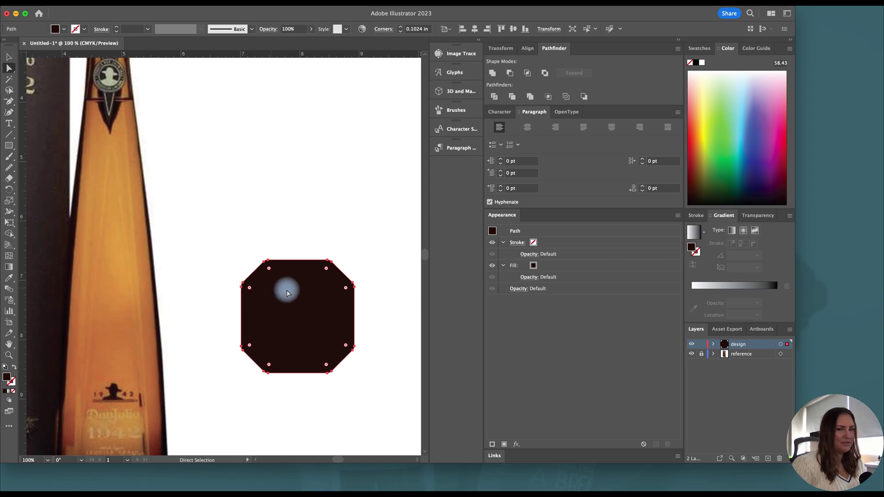
pyautogui.press('v')
pyautogui.click(371, 286)
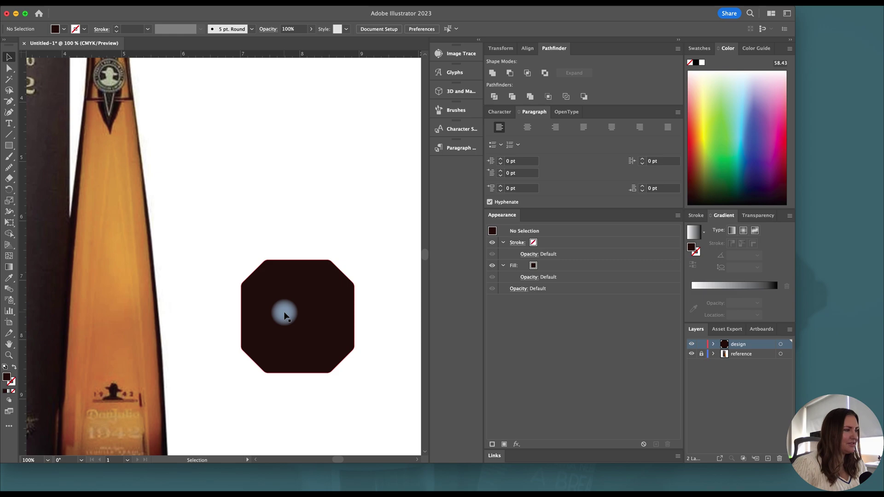
pyautogui.scroll(-2, 286, 316)
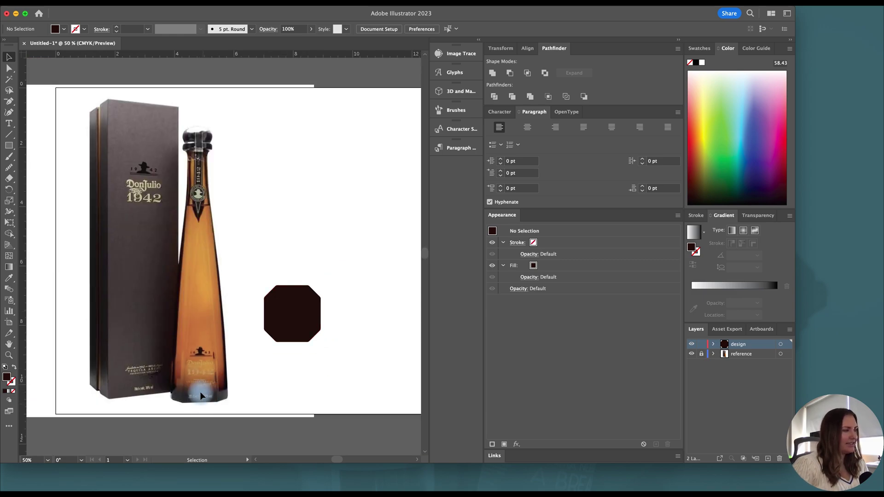
pyautogui.scroll(2, 296, 302)
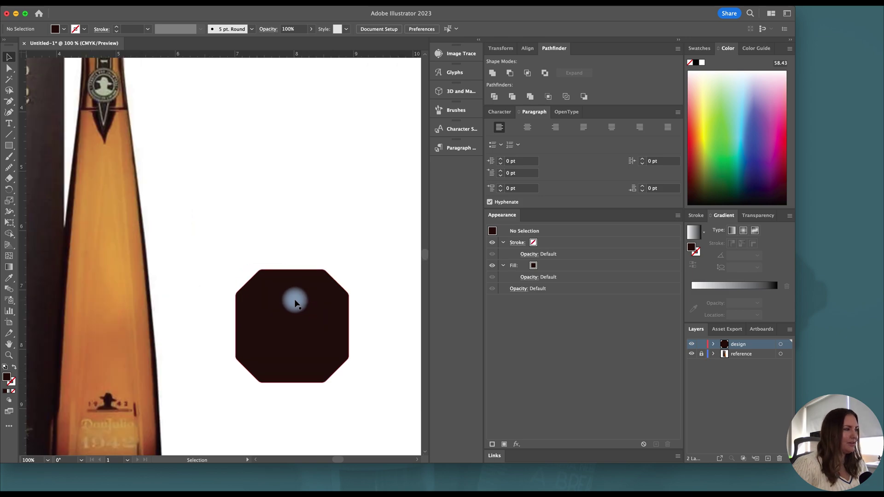
# Step: Add anchor points on the octagon's top and bottom edges and curve the top edge outward
pyautogui.press('+')
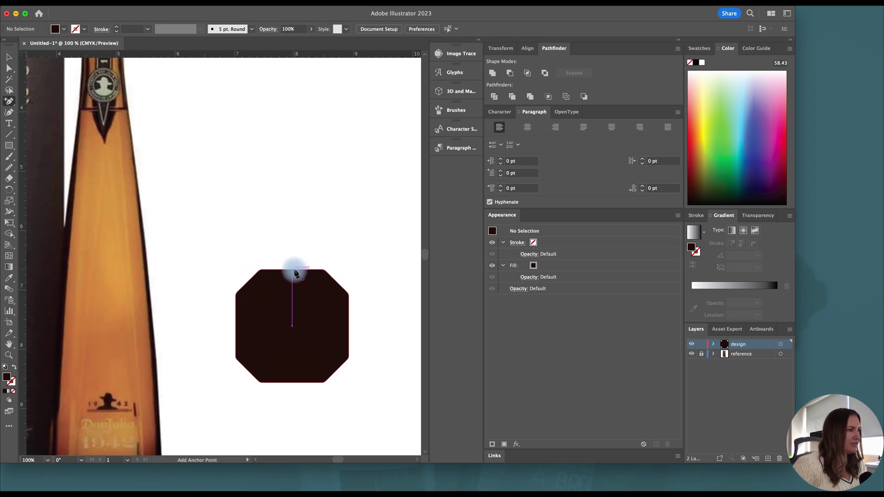
pyautogui.click(294, 270)
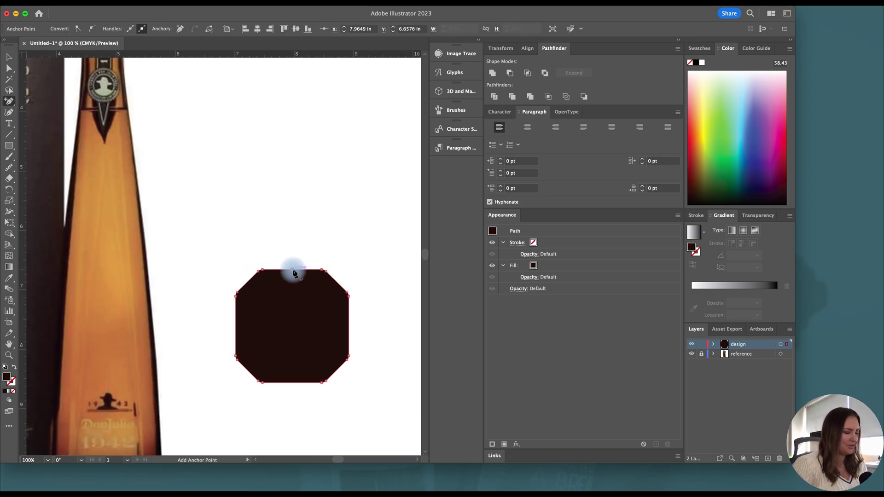
pyautogui.click(273, 270)
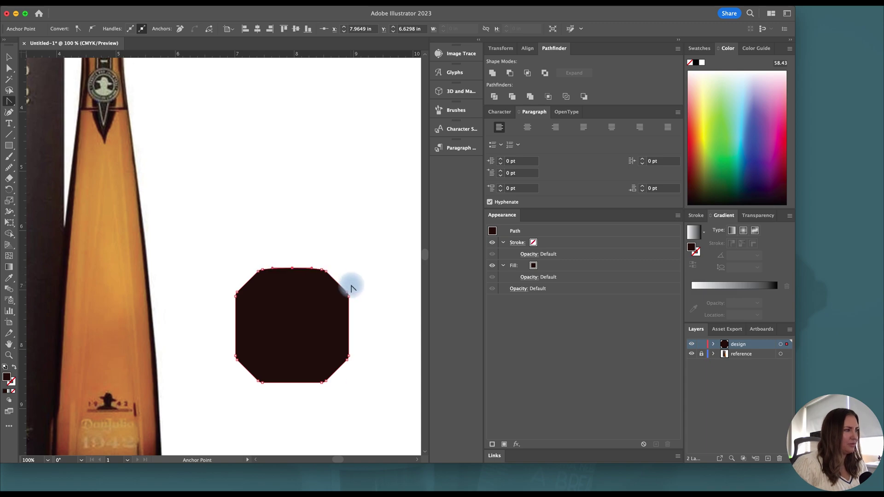
pyautogui.press('+')
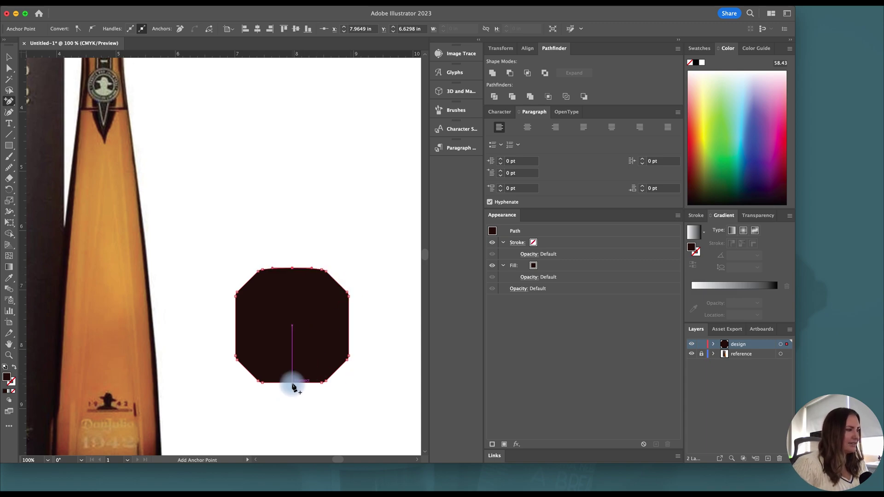
pyautogui.click(293, 382)
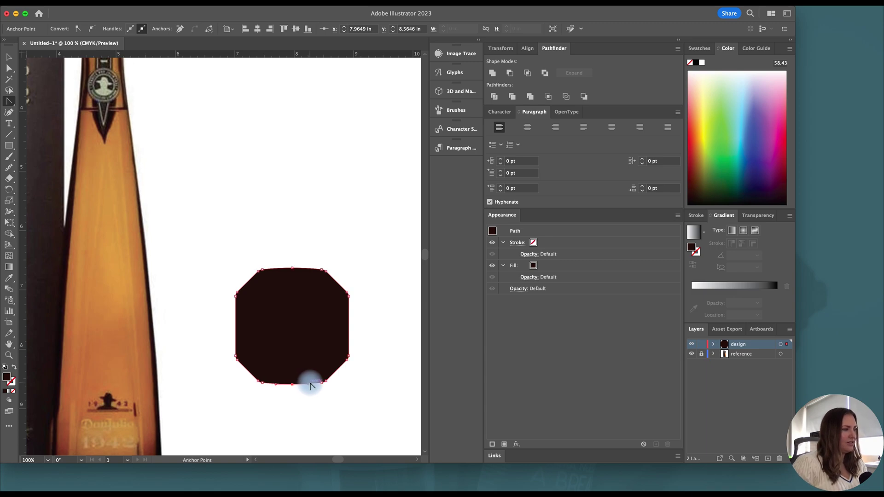
# Step: Round the octagon's lower-right edge and reselect the reshaped shape
pyautogui.press('+')
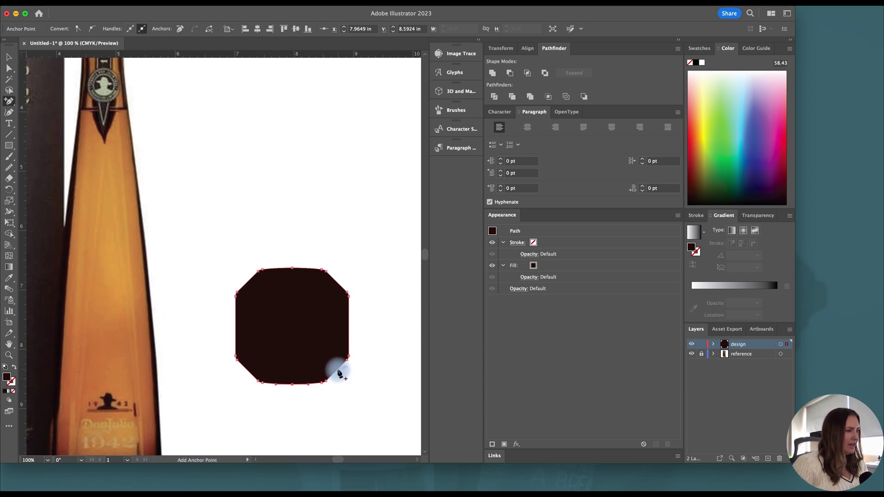
pyautogui.hotkey('shift', 'c')
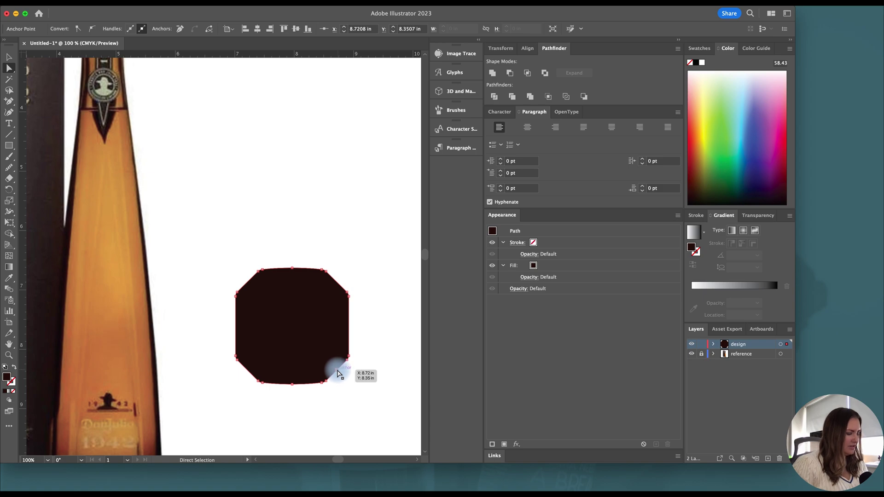
pyautogui.click(344, 368)
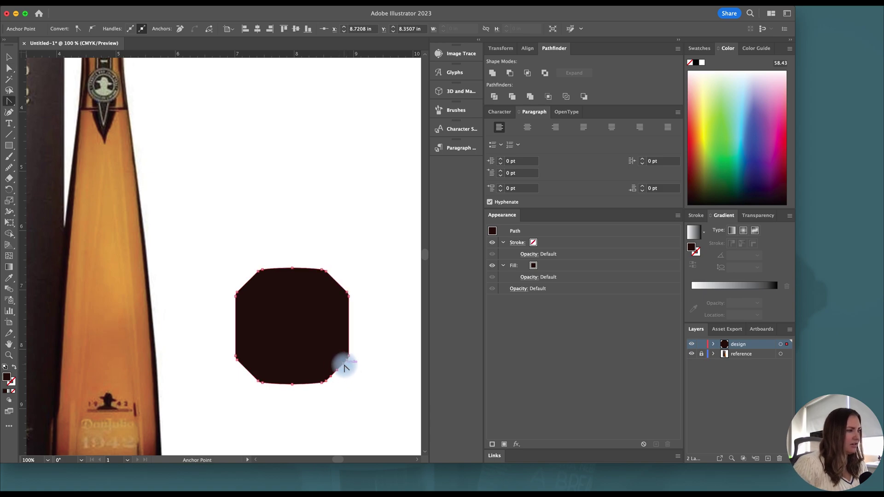
pyautogui.press('v')
pyautogui.press('super+minus')
pyautogui.click(322, 294)
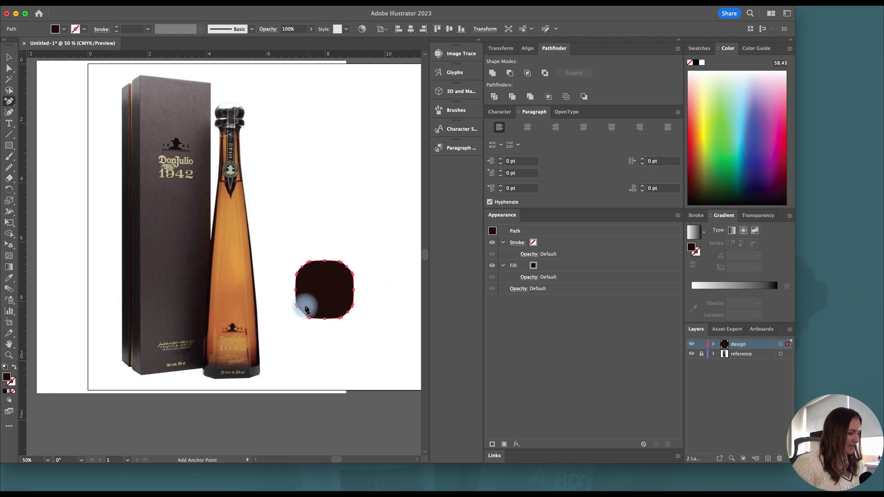
pyautogui.press('super+plus')
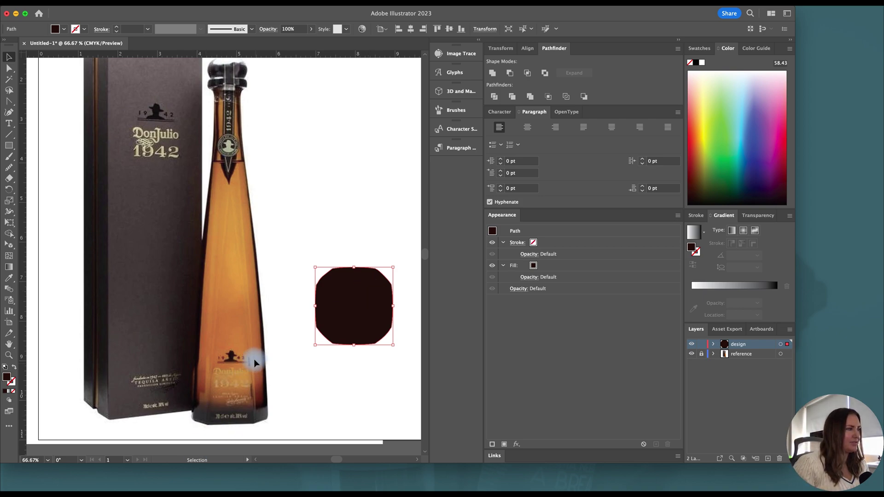
pyautogui.scroll(-2, 278, 339)
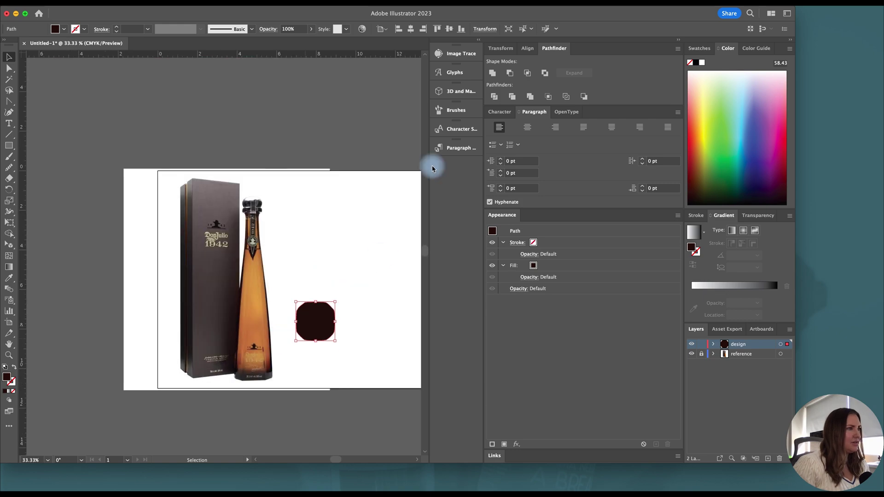
# Step: Extrude the octagon into a 3D object with a depth of 8.9444 in
pyautogui.click(454, 93)
pyautogui.hscroll(5, 255, 177)
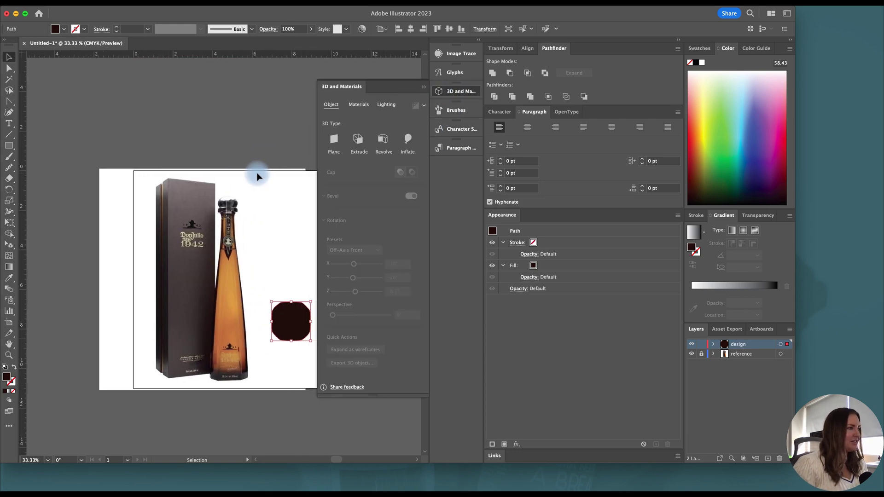
pyautogui.scroll(1, 267, 276)
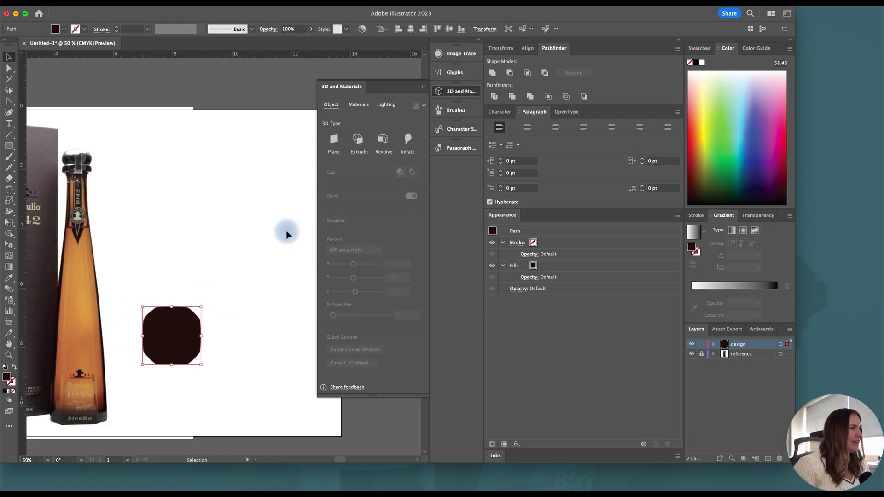
pyautogui.click(358, 140)
pyautogui.moveTo(334, 176); pyautogui.dragTo(351, 176)
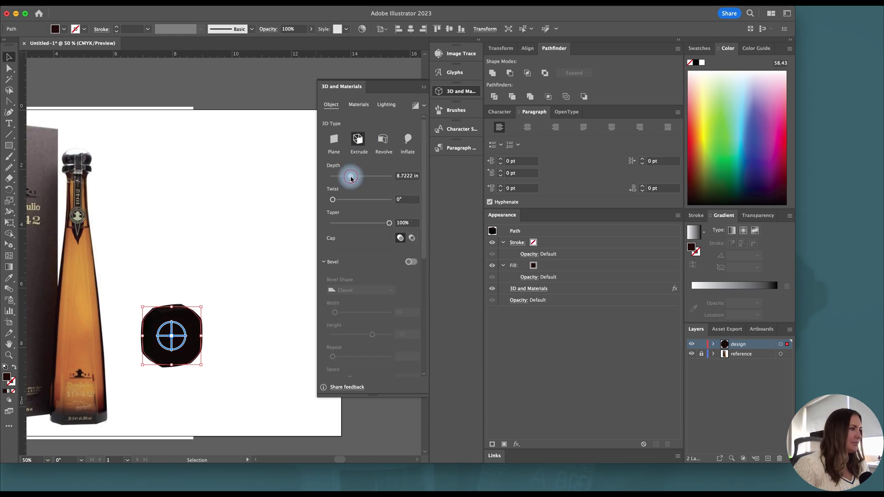
# Step: Make the extrusion light grey and set it to the Top rotation preset
pyautogui.click(698, 51)
pyautogui.click(709, 105)
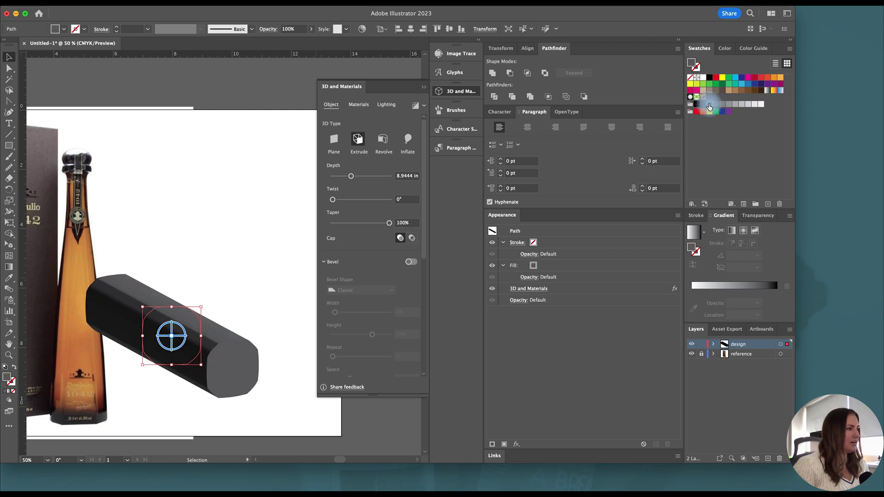
pyautogui.click(715, 105)
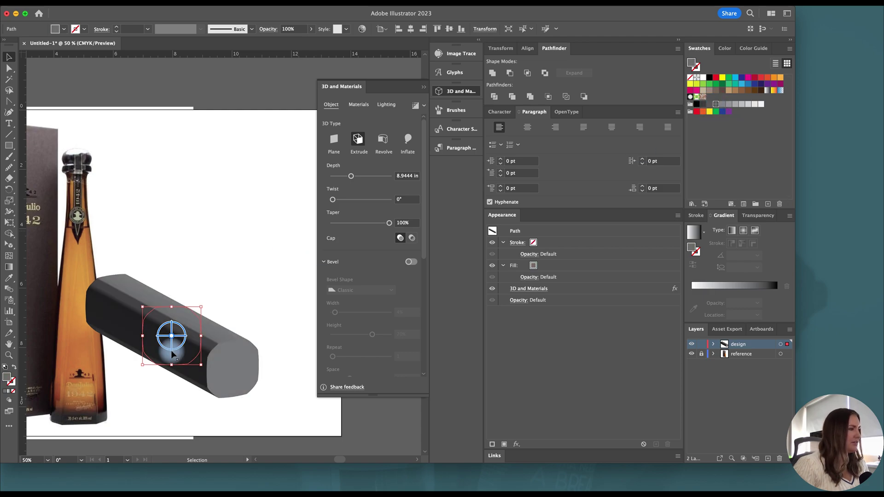
pyautogui.scroll(-5, 370, 295)
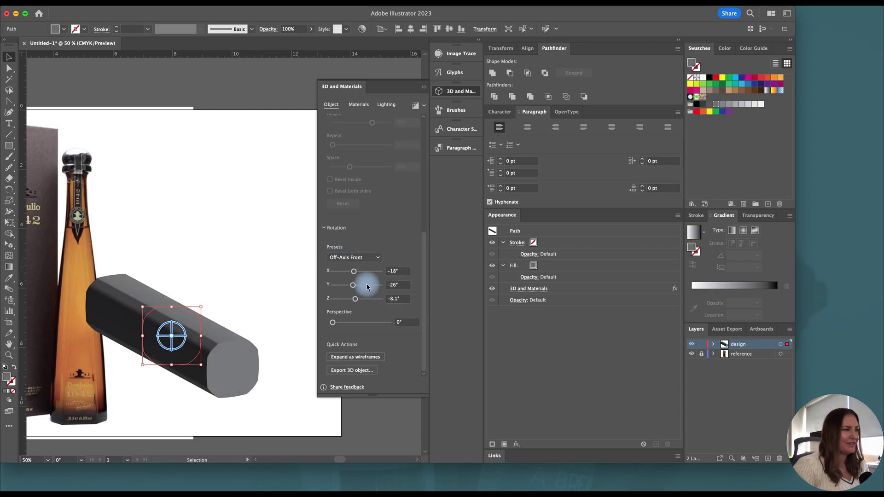
pyautogui.moveTo(356, 287)
pyautogui.mouseDown()
pyautogui.moveTo(356, 271)
pyautogui.moveTo(371, 271)
pyautogui.moveTo(346, 286)
pyautogui.mouseUp()
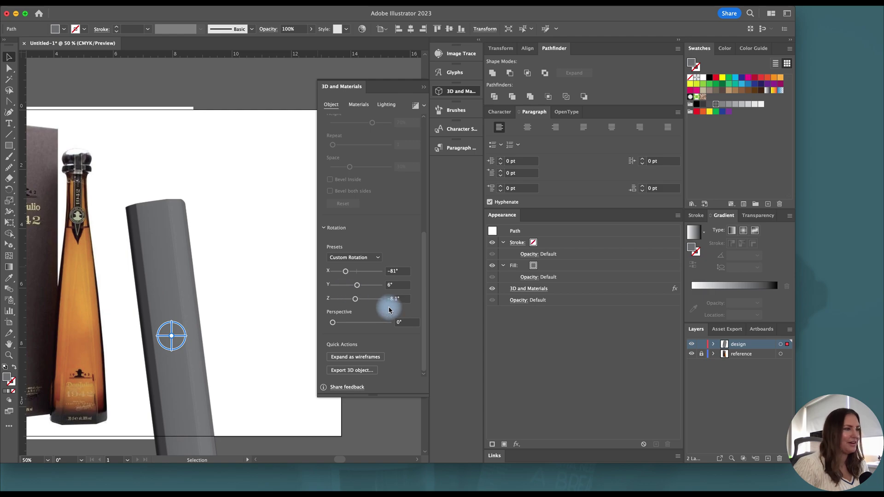
pyautogui.hotkey('ctrl', 'z')
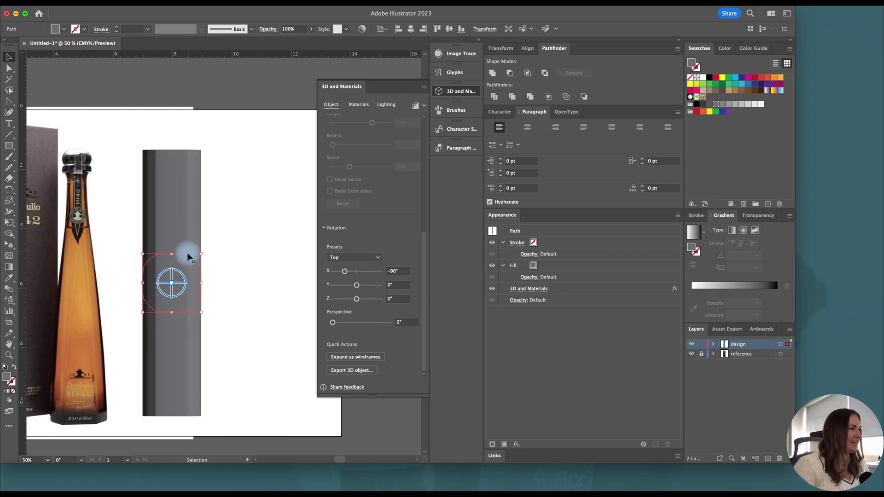
# Step: Nudge the grey column into place and set its taper to 44%
pyautogui.moveTo(184, 259); pyautogui.dragTo(182, 258)
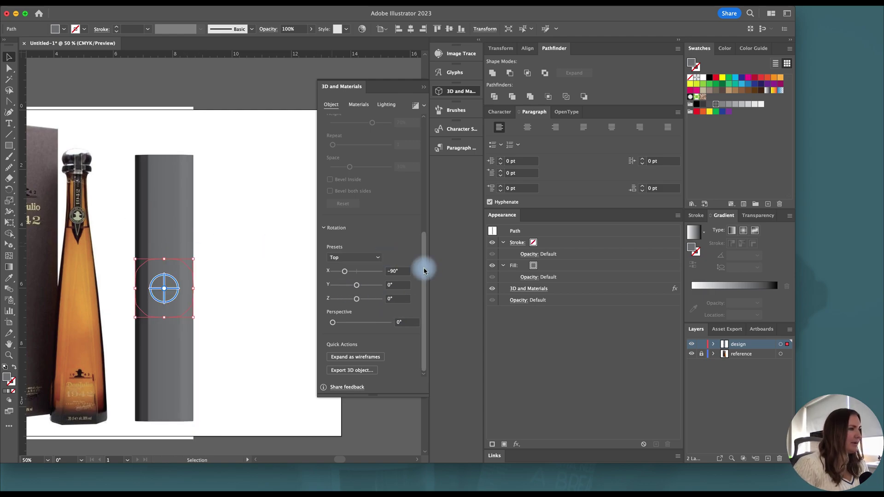
pyautogui.moveTo(424, 267); pyautogui.dragTo(415, 154)
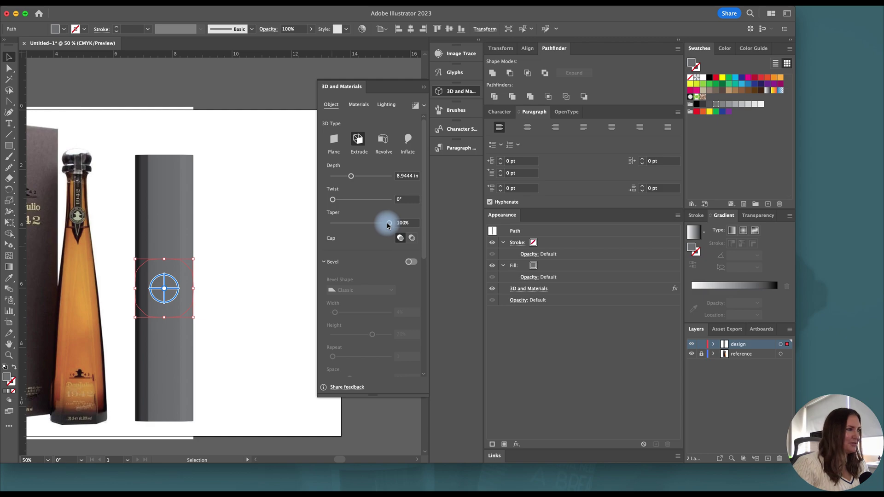
pyautogui.moveTo(389, 224); pyautogui.dragTo(359, 226)
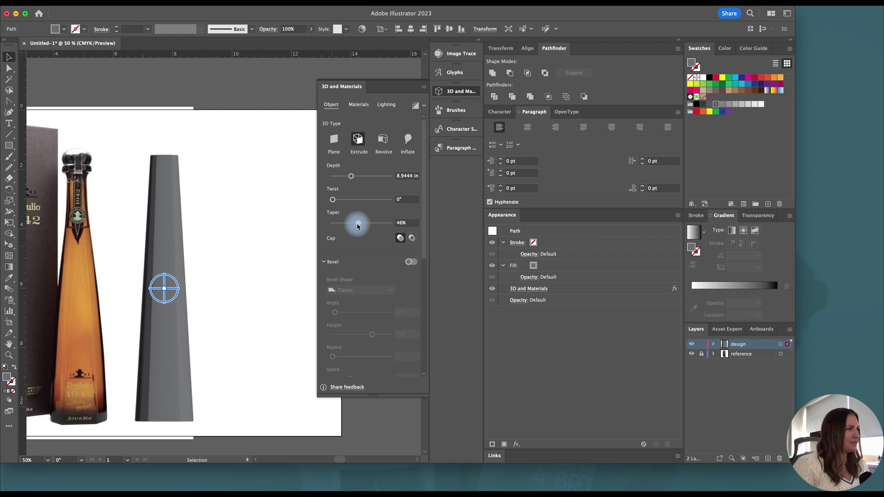
pyautogui.moveTo(357, 226); pyautogui.dragTo(357, 227)
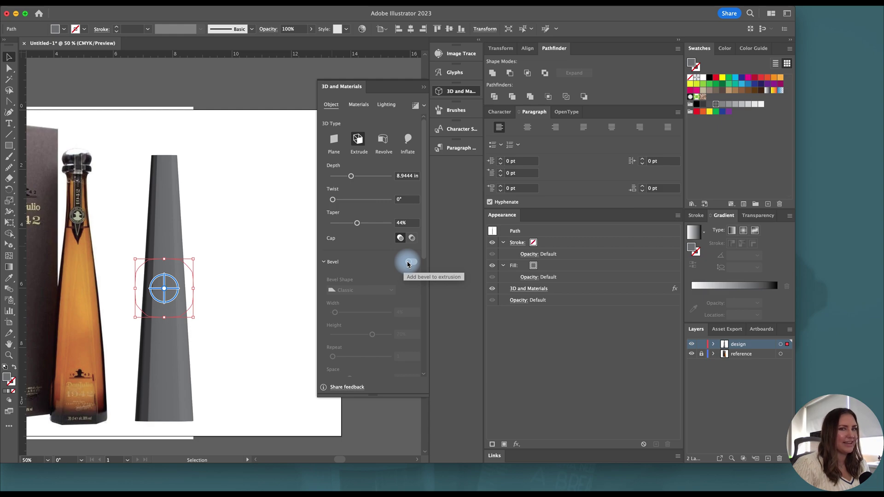
# Step: Add a Round bevel to the column and narrow its width to 7%
pyautogui.click(408, 262)
pyautogui.scroll(-1, 386, 243)
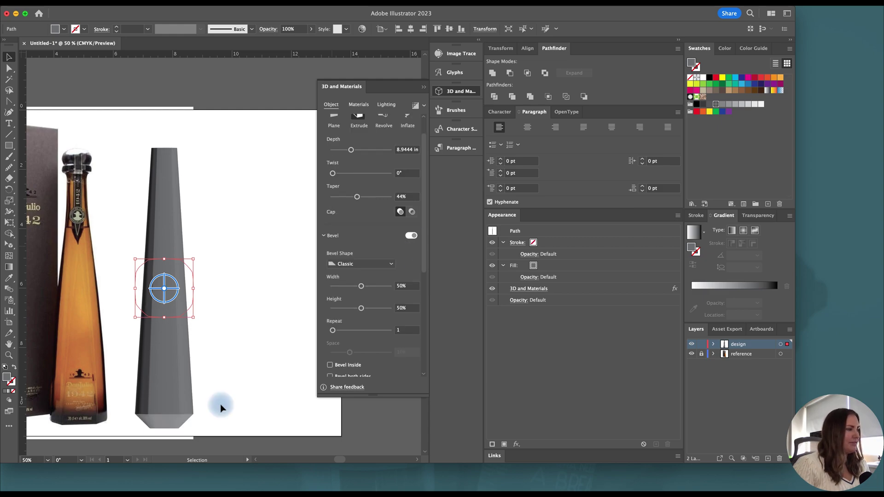
pyautogui.moveTo(347, 288); pyautogui.dragTo(340, 289)
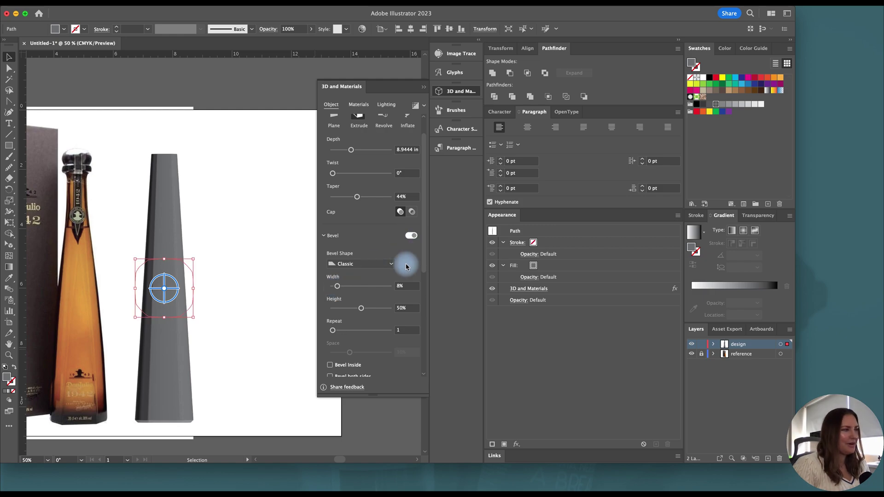
pyautogui.click(381, 265)
pyautogui.click(372, 285)
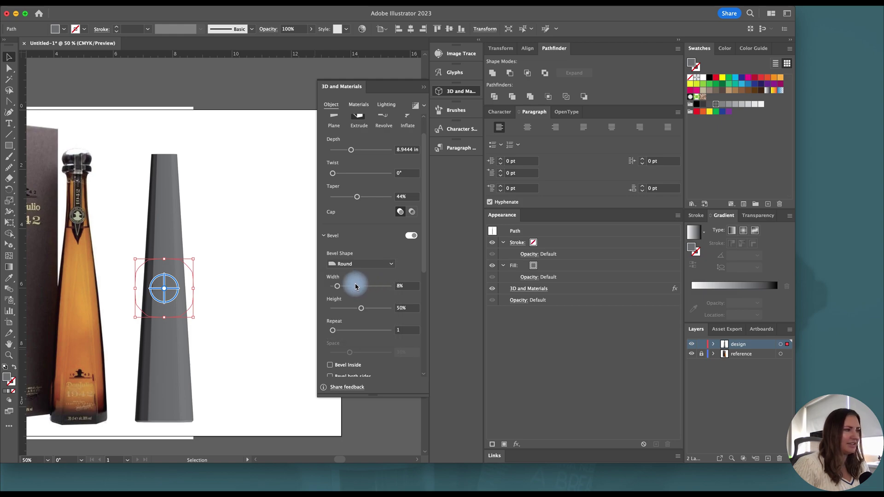
pyautogui.moveTo(337, 289); pyautogui.dragTo(337, 290)
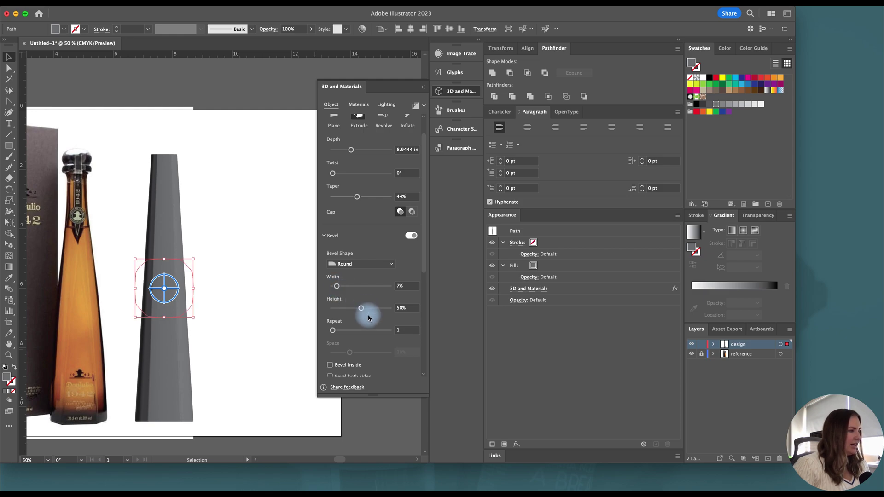
pyautogui.scroll(-2, 363, 338)
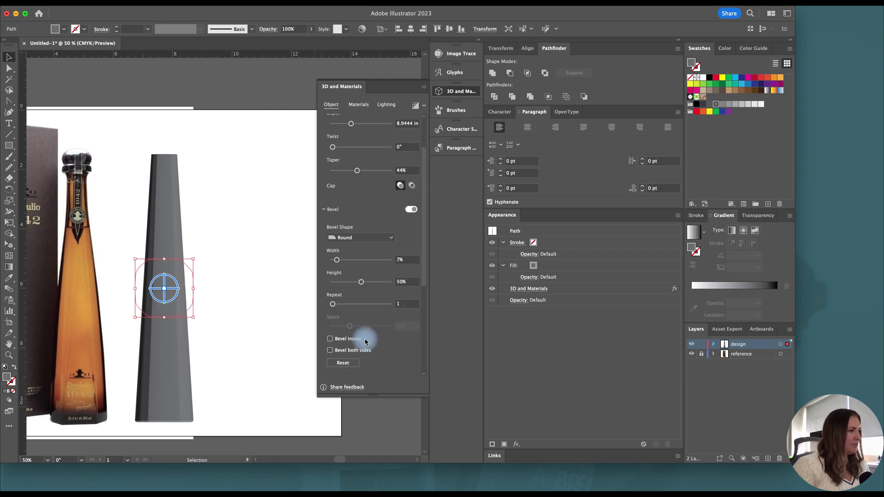
# Step: Reselect the grey bottle body and collapse the 3D and Materials panel
pyautogui.click(257, 306)
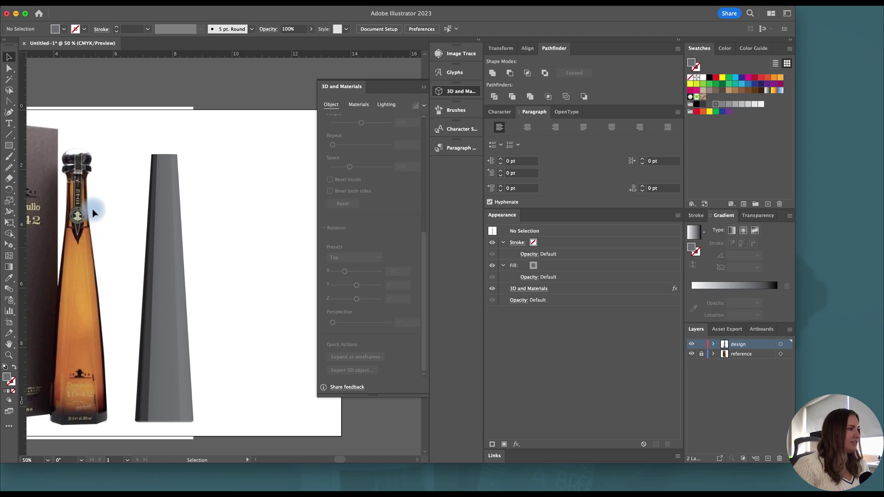
pyautogui.click(181, 264)
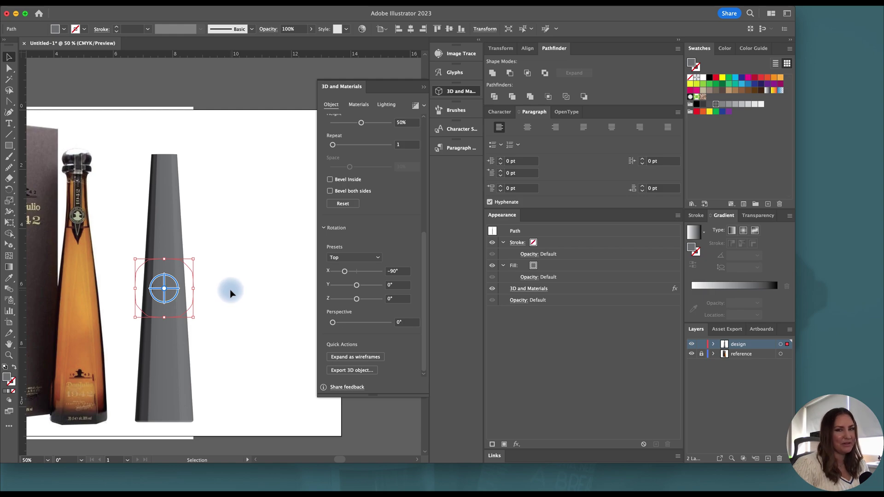
pyautogui.scroll(5, 376, 248)
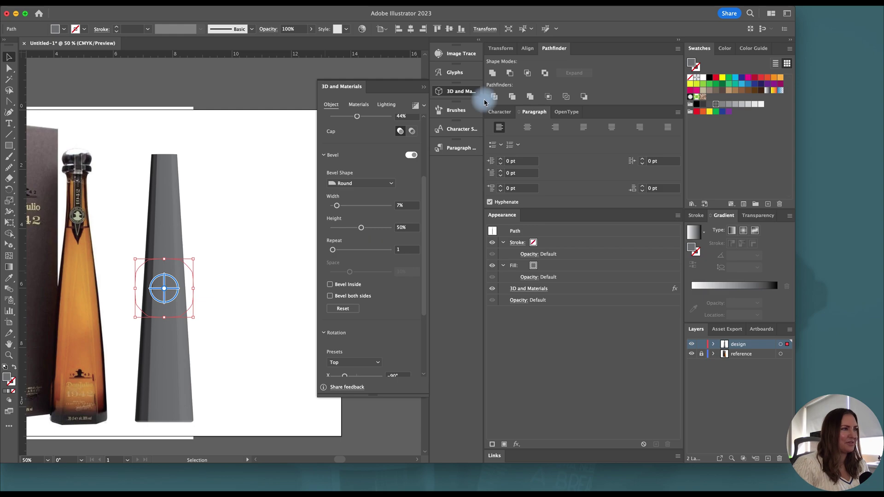
pyautogui.click(460, 94)
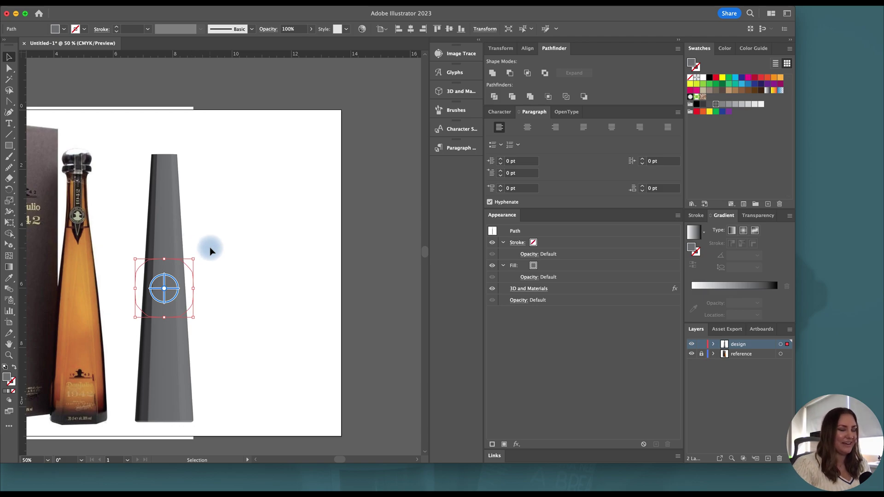
# Step: Change the bottle body to a Classic bevel, 37% taper and 8.3056 in depth
pyautogui.hscroll(-3, 210, 251)
pyautogui.click(454, 91)
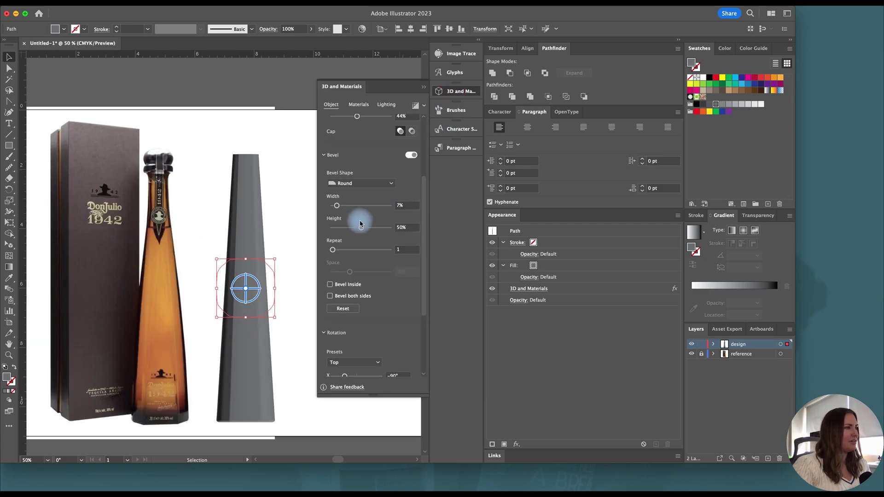
pyautogui.moveTo(424, 205); pyautogui.dragTo(424, 148)
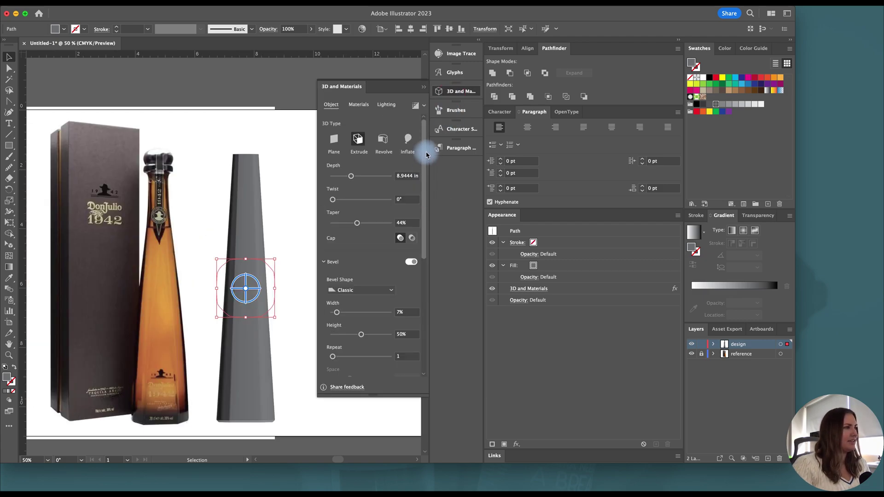
pyautogui.moveTo(364, 229); pyautogui.dragTo(353, 225)
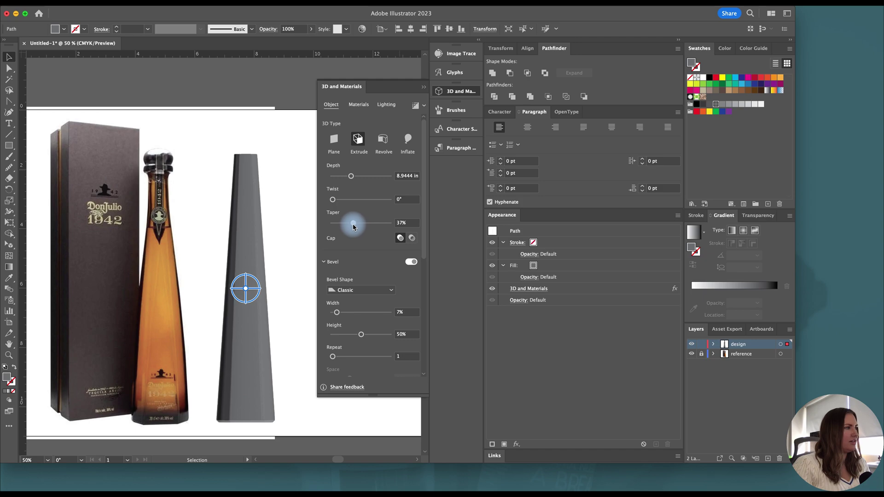
pyautogui.moveTo(352, 180); pyautogui.dragTo(350, 180)
pyautogui.click(260, 202)
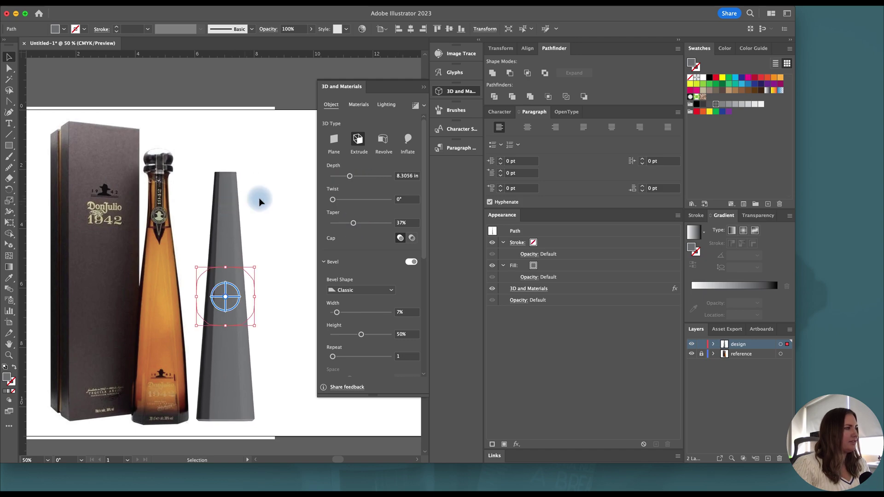
pyautogui.click(453, 91)
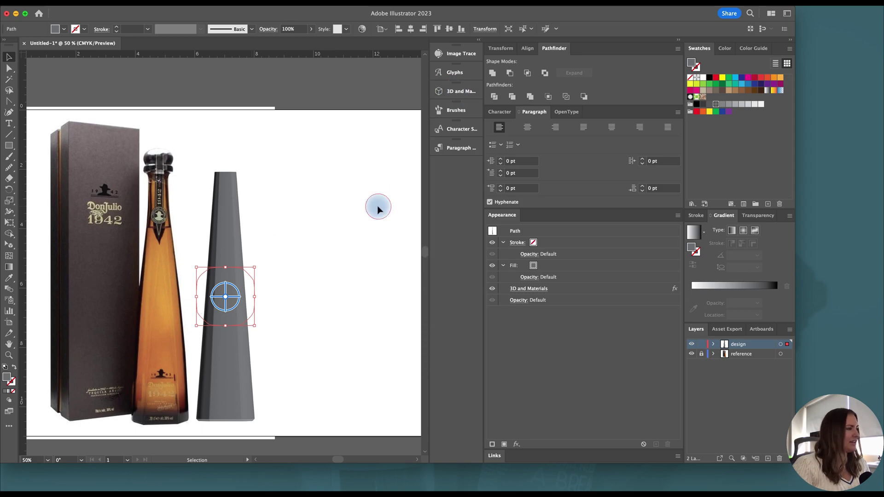
pyautogui.click(378, 209)
pyautogui.hscroll(-3, 376, 208)
# Step: Place a vertical guide on the reference bottle's centre line, removing the temporary rectangle
pyautogui.scroll(2, 197, 145)
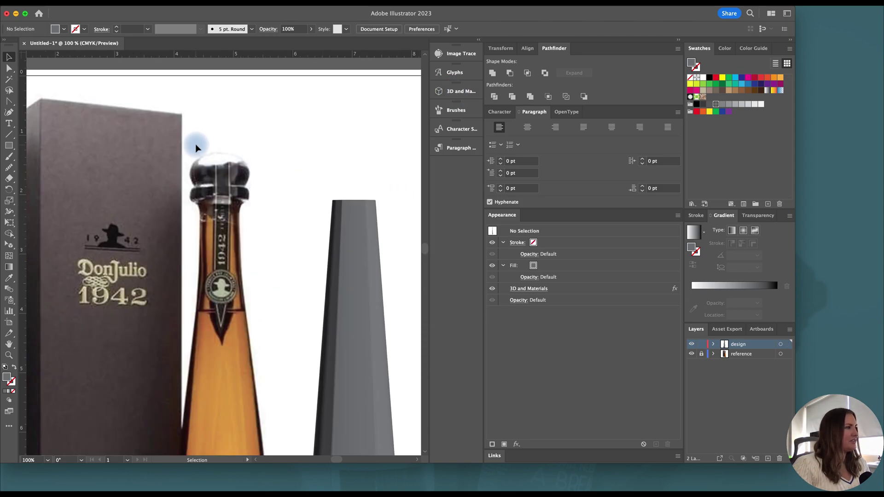
pyautogui.press('m')
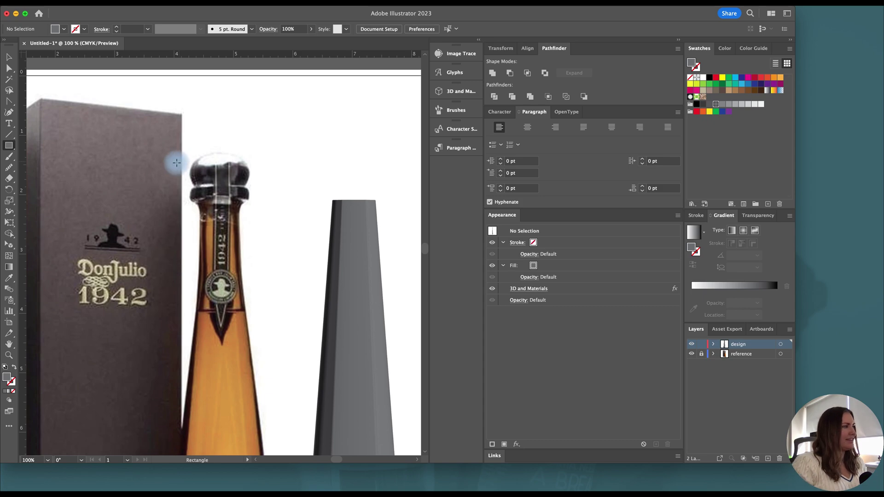
pyautogui.moveTo(189, 154); pyautogui.dragTo(249, 207)
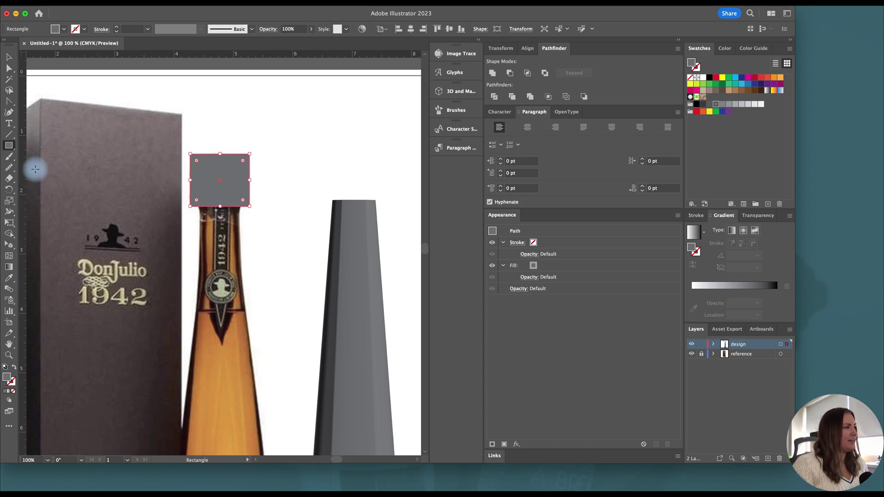
pyautogui.moveTo(20, 173); pyautogui.dragTo(219, 180)
pyautogui.press('v')
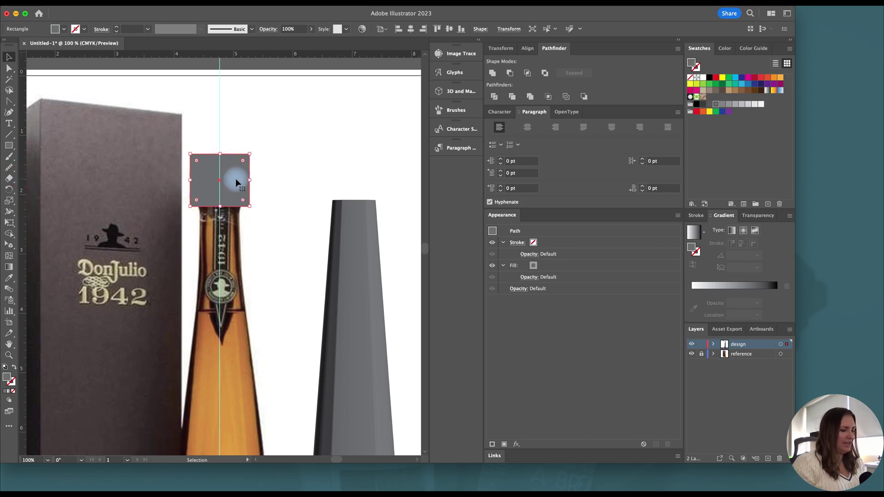
pyautogui.press('Delete')
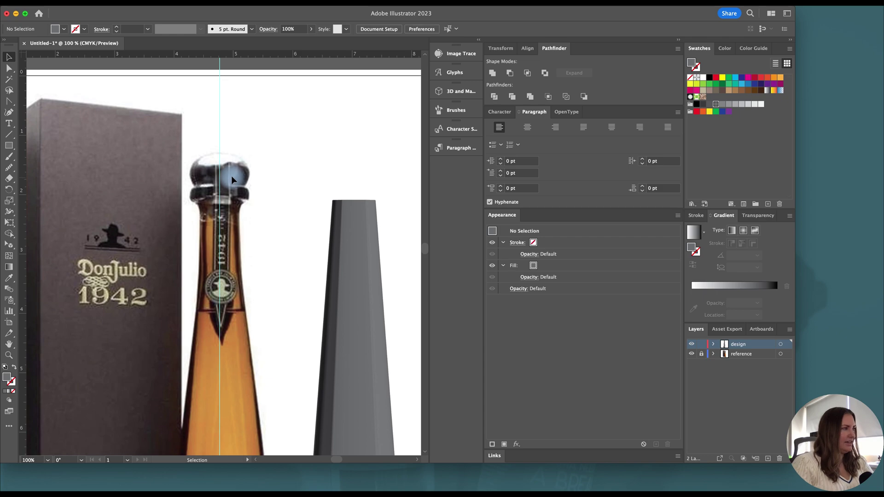
# Step: Trace the right half of the stopper's profile with the Pen and round its lower corner
pyautogui.press('p')
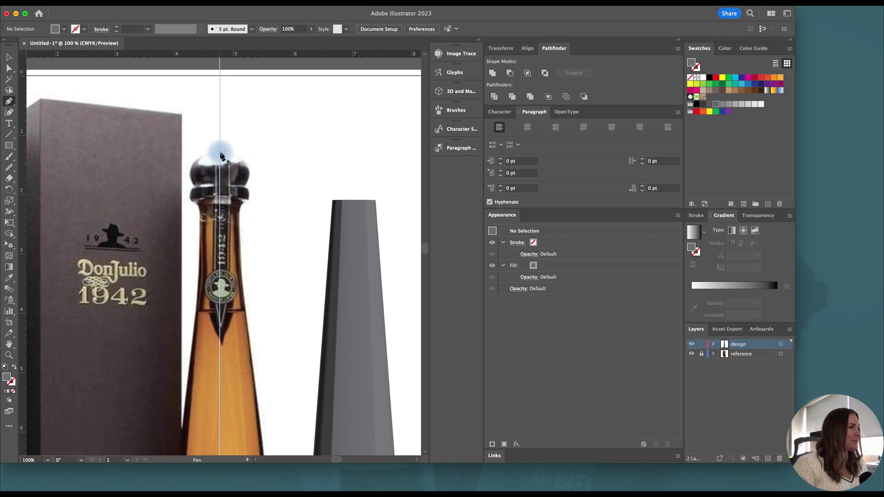
pyautogui.moveTo(220, 152); pyautogui.dragTo(252, 177)
pyautogui.click(251, 171)
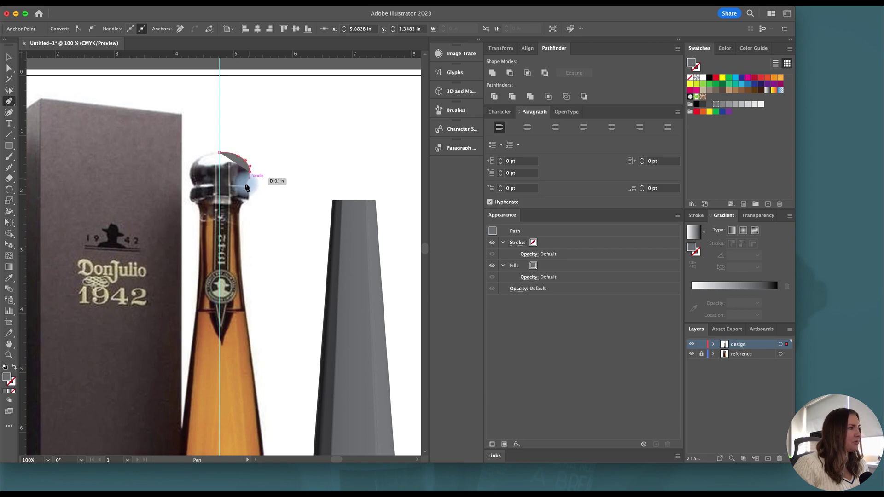
pyautogui.click(247, 186)
pyautogui.click(240, 205)
pyautogui.press('super+equal')
pyautogui.moveTo(246, 197); pyautogui.dragTo(244, 210)
pyautogui.click(252, 180)
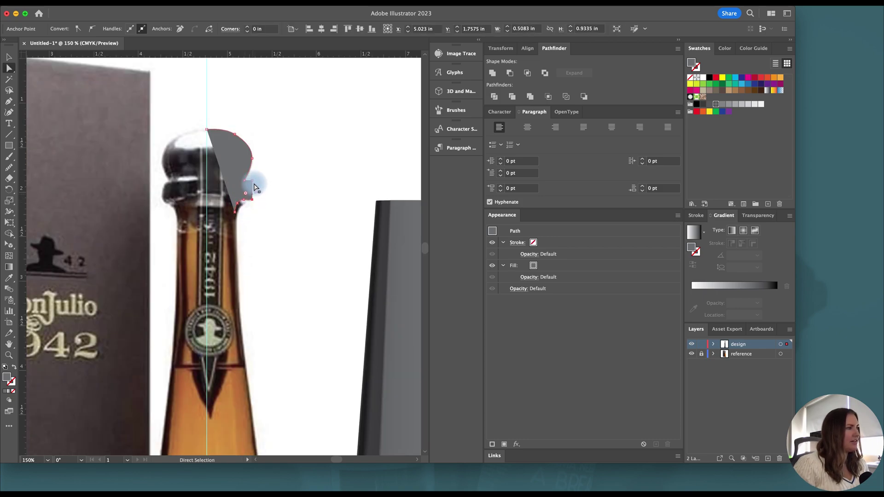
pyautogui.press('v')
pyautogui.press('super+minus')
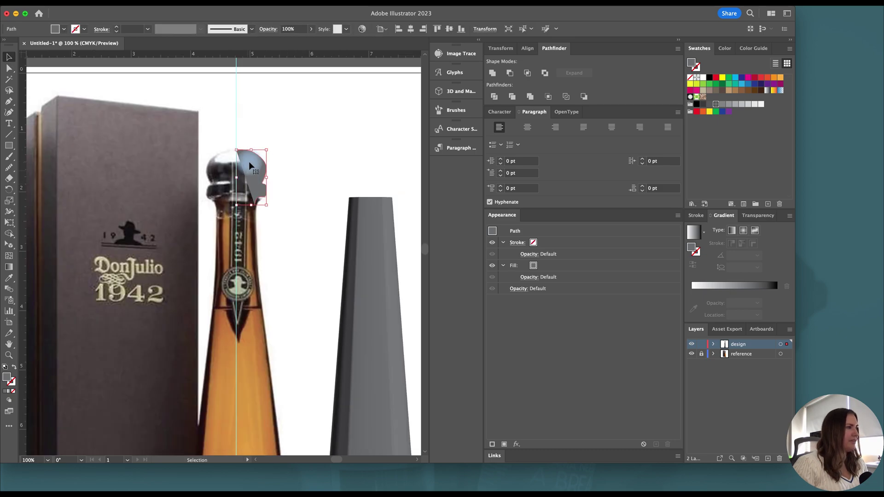
# Step: Revolve the traced stopper outline into a grey 3D cap and set it atop the bottle
pyautogui.click(457, 90)
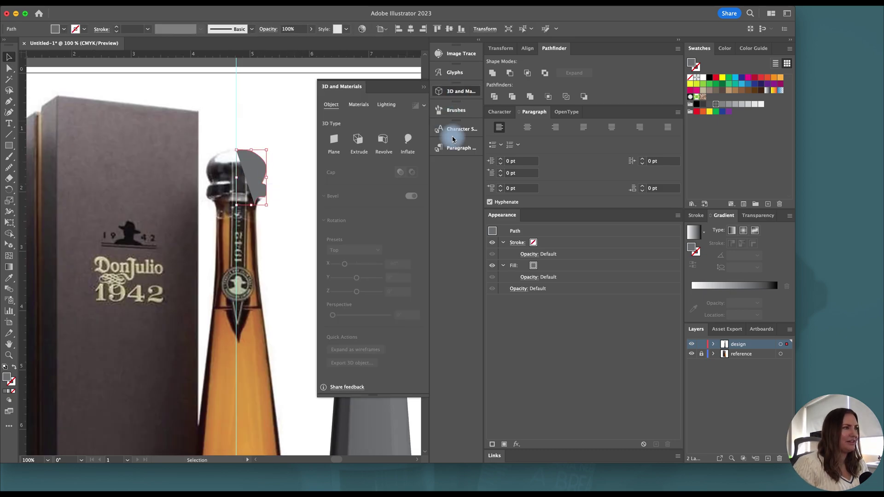
pyautogui.click(385, 144)
pyautogui.hscroll(-2, 326, 191)
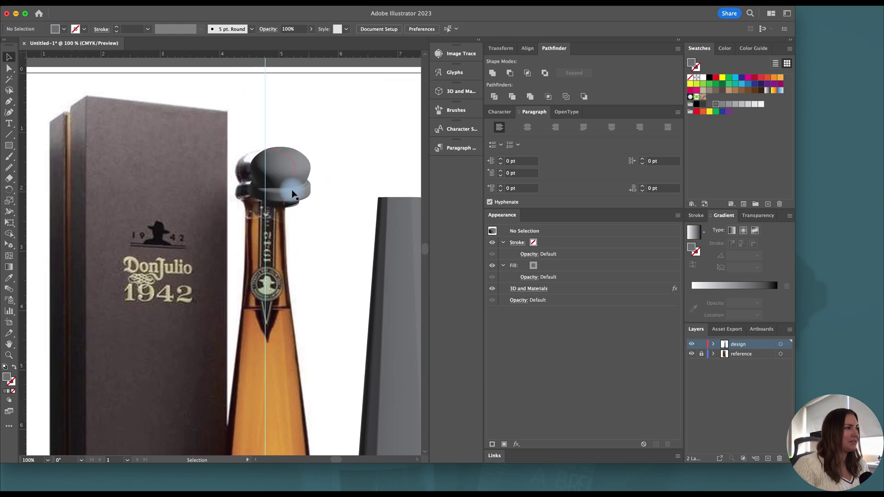
pyautogui.moveTo(276, 198); pyautogui.dragTo(339, 190)
pyautogui.hscroll(3, 393, 182)
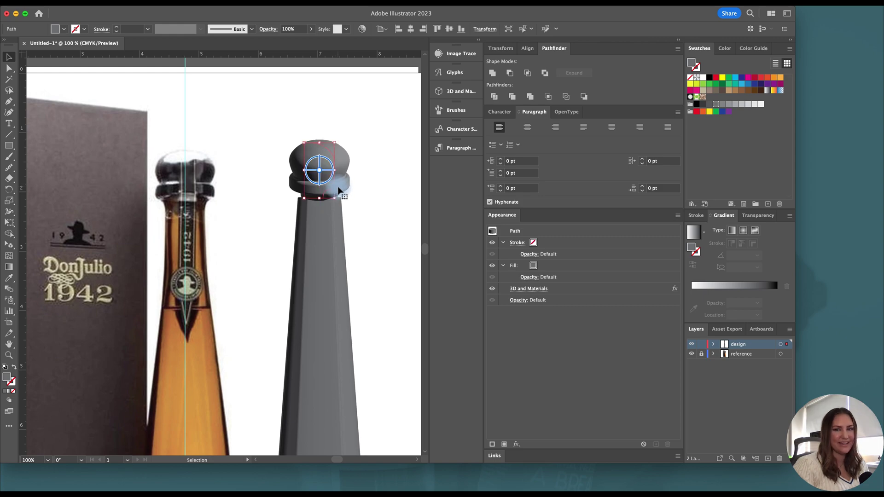
pyautogui.click(374, 193)
pyautogui.scroll(-1, 375, 194)
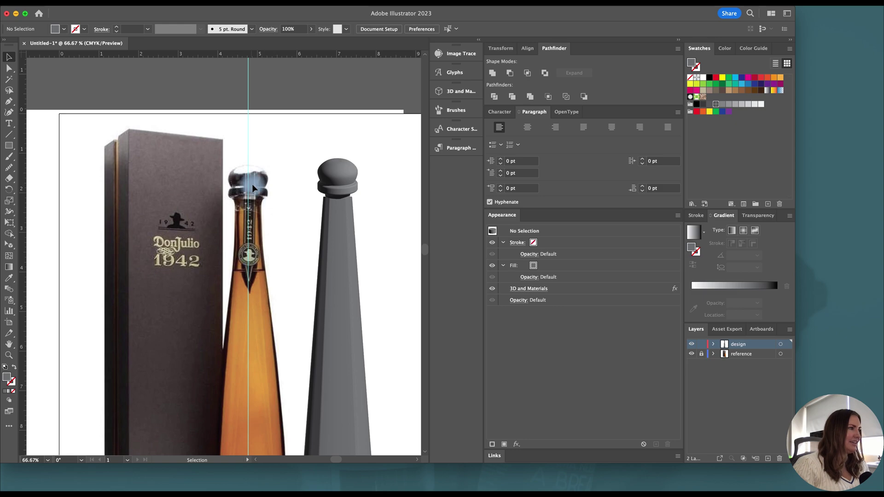
pyautogui.scroll(2, 252, 185)
pyautogui.scroll(-1, 253, 185)
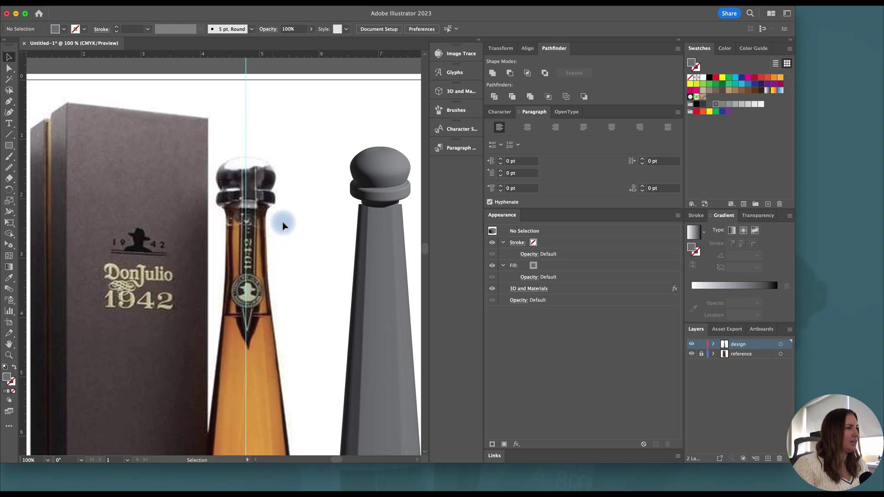
pyautogui.hscroll(3, 282, 226)
pyautogui.hscroll(2, 282, 218)
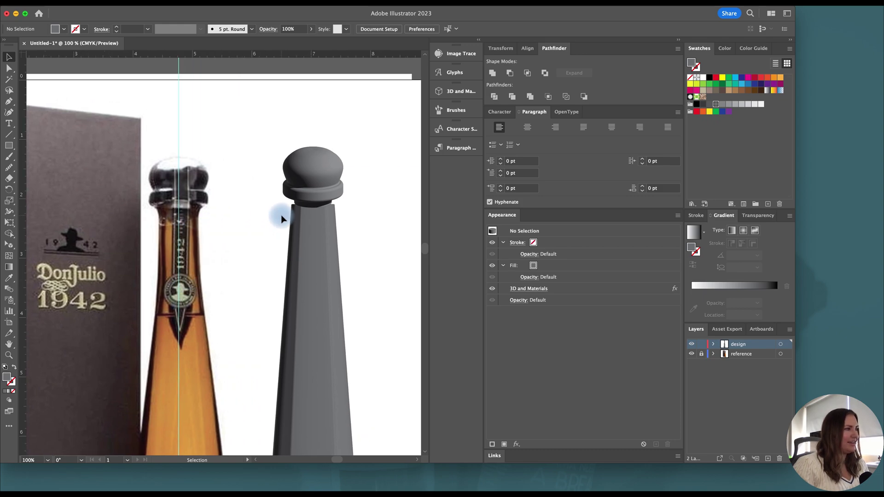
pyautogui.hscroll(3, 375, 190)
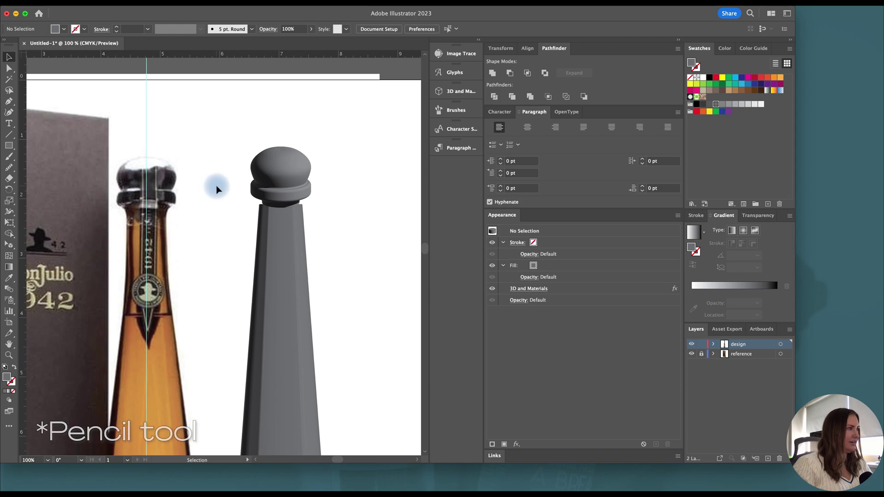
pyautogui.press('n')
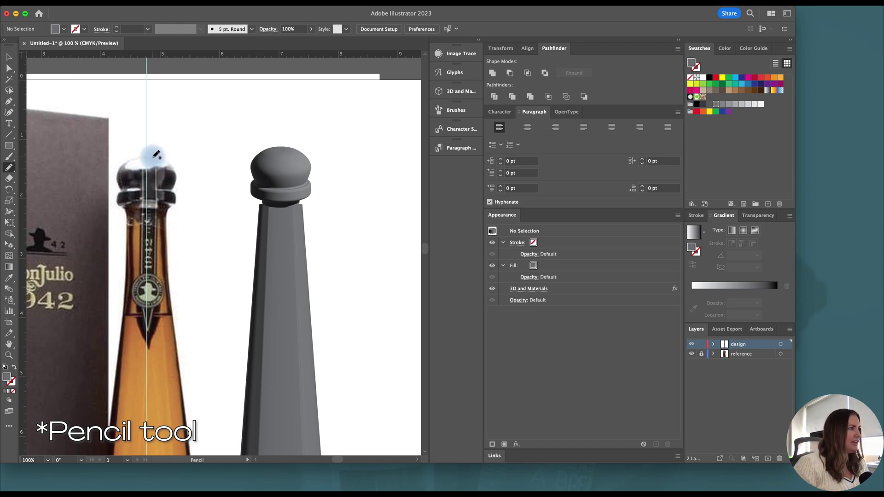
# Step: Trace the cap-and-neck profile freehand, give it a stroke, and move it beside the grey bottle
pyautogui.moveTo(155, 155)
pyautogui.mouseDown()
pyautogui.moveTo(178, 195)
pyautogui.moveTo(173, 281)
pyautogui.mouseUp()
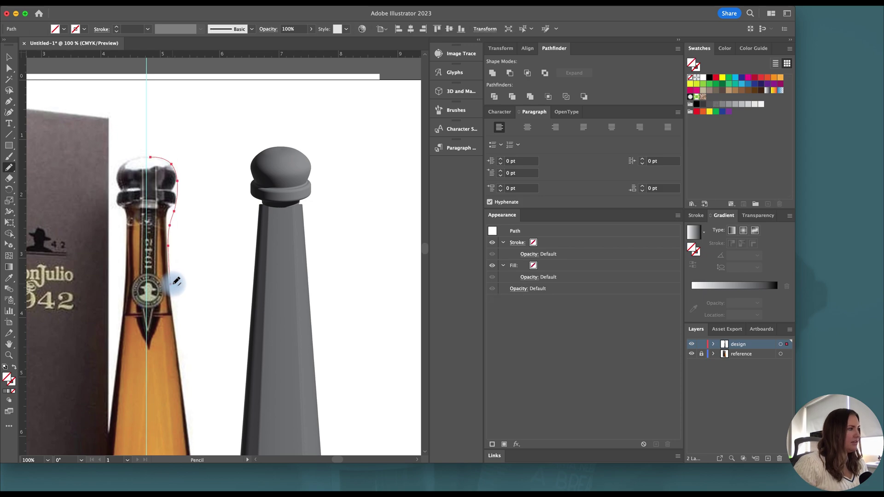
pyautogui.press('v')
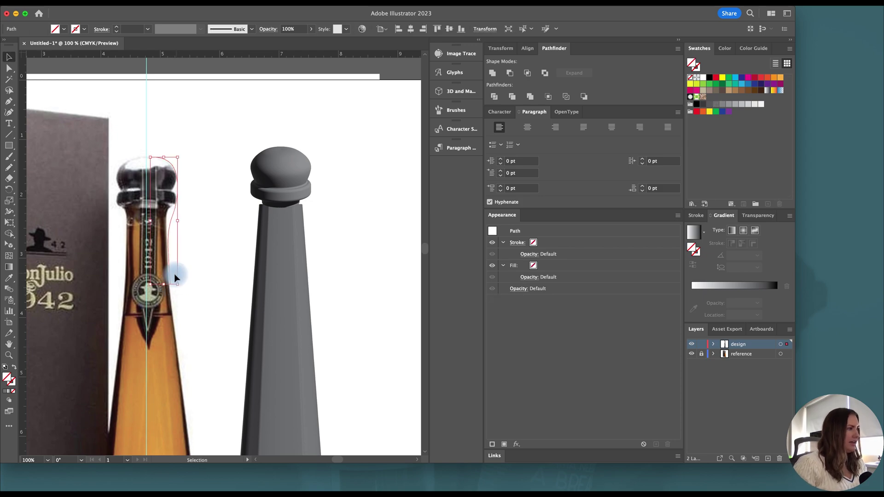
pyautogui.click(715, 107)
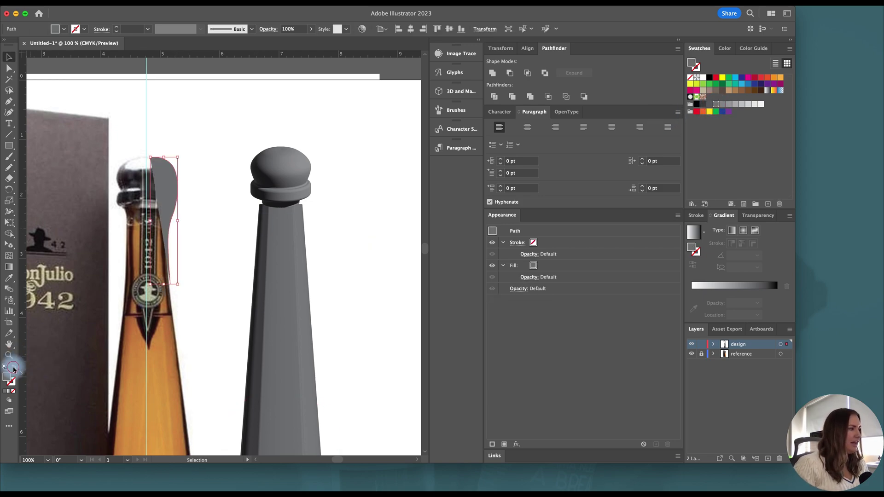
pyautogui.moveTo(177, 214); pyautogui.dragTo(370, 224)
pyautogui.hscroll(2, 368, 227)
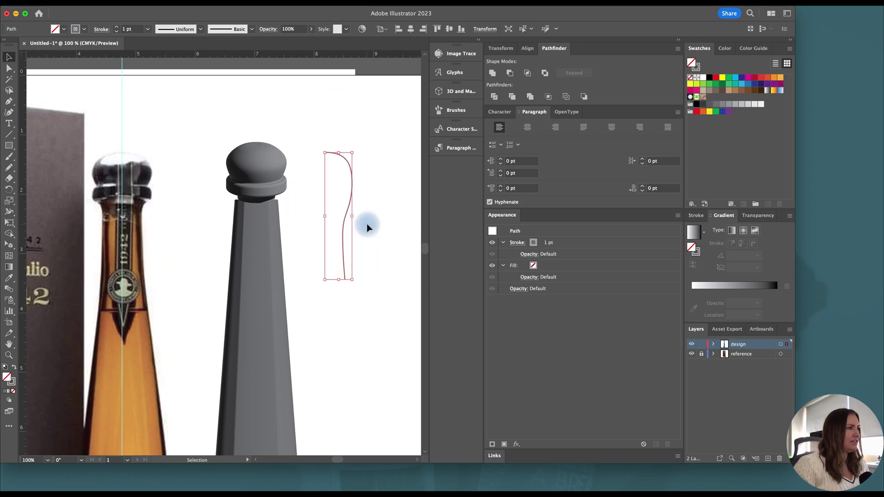
# Step: Extrude the traced neck curve into a 3D strip and roughly adjust its depth
pyautogui.click(460, 92)
pyautogui.hscroll(5, 276, 115)
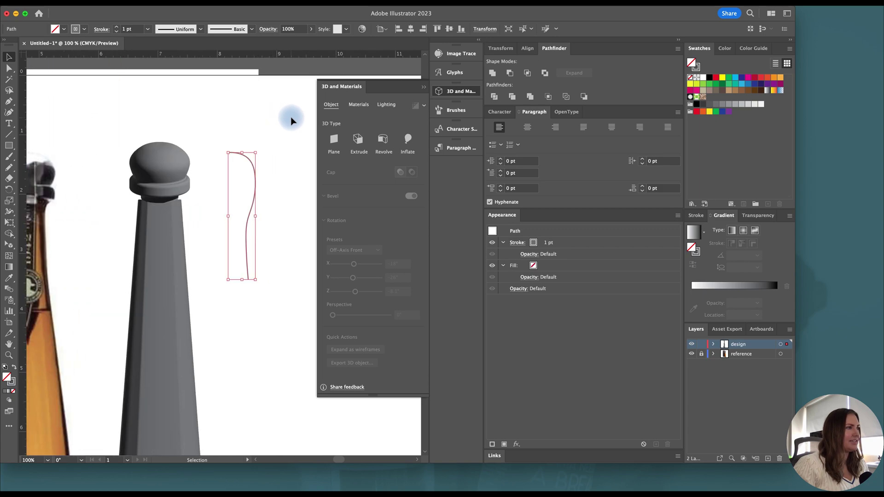
pyautogui.click(357, 140)
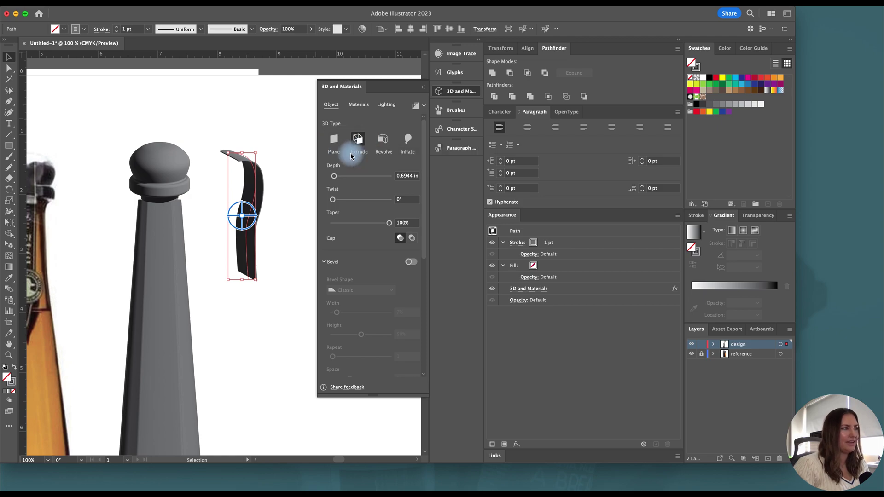
pyautogui.click(333, 143)
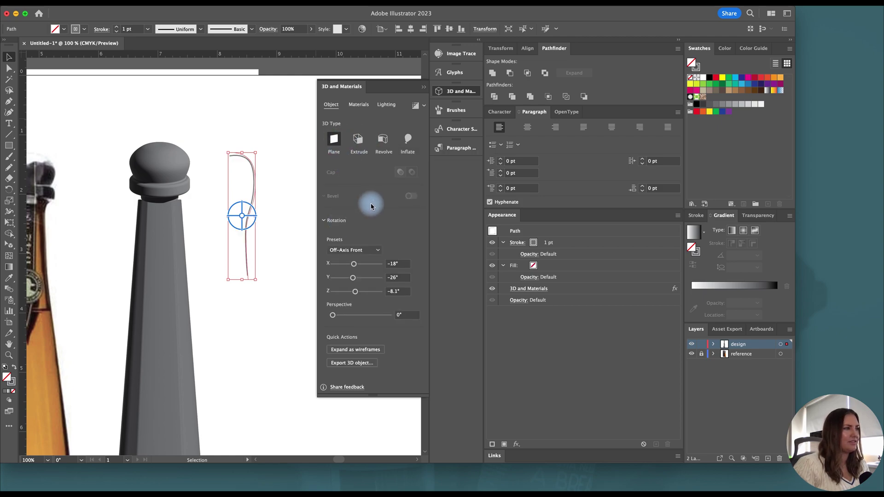
pyautogui.click(360, 140)
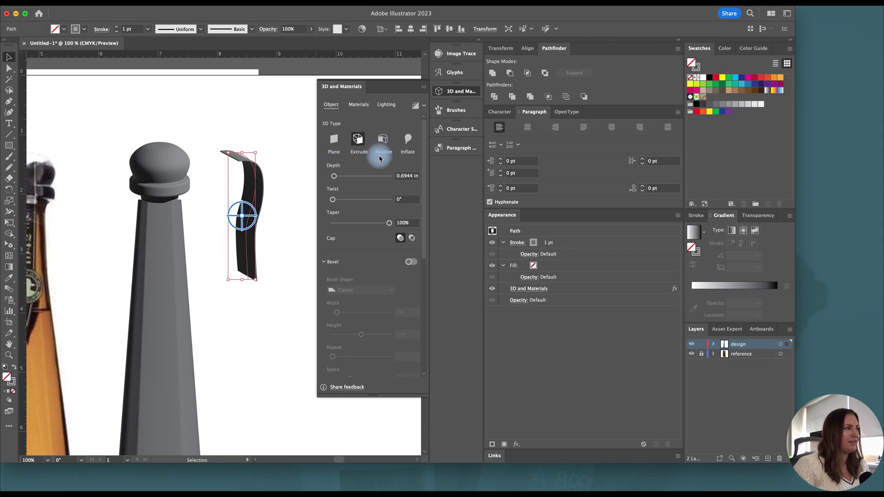
pyautogui.moveTo(334, 178); pyautogui.dragTo(334, 179)
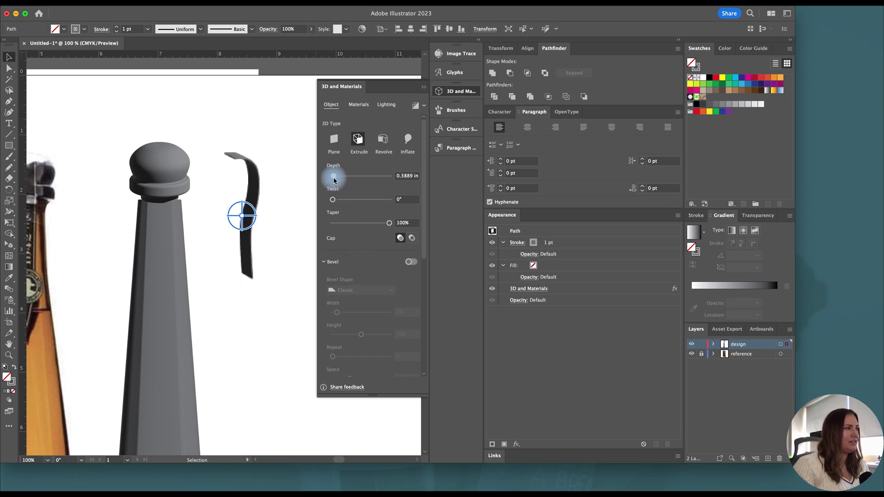
pyautogui.scroll(-5, 375, 273)
pyautogui.moveTo(369, 285); pyautogui.dragTo(359, 303)
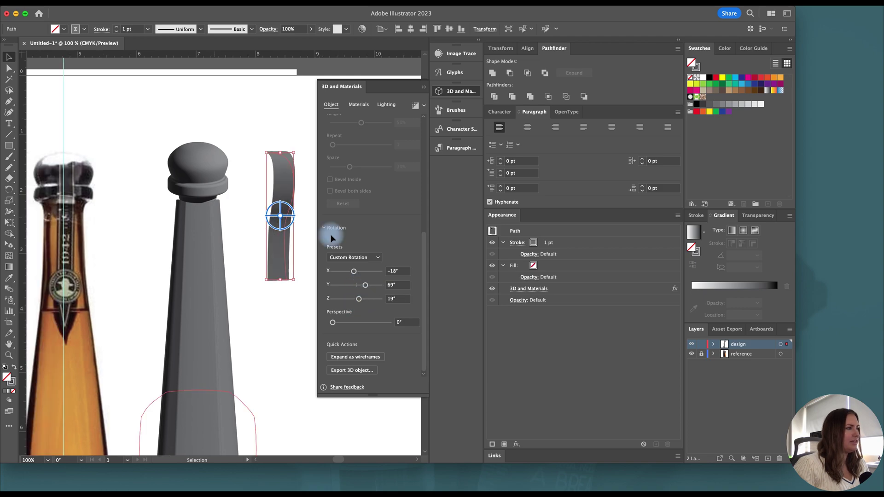
pyautogui.scroll(8, 396, 241)
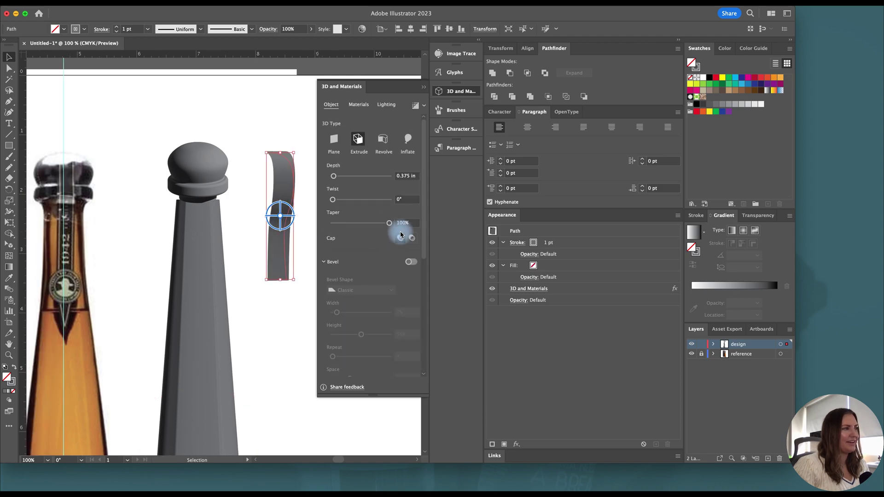
pyautogui.moveTo(335, 177); pyautogui.dragTo(347, 199)
pyautogui.click(277, 191)
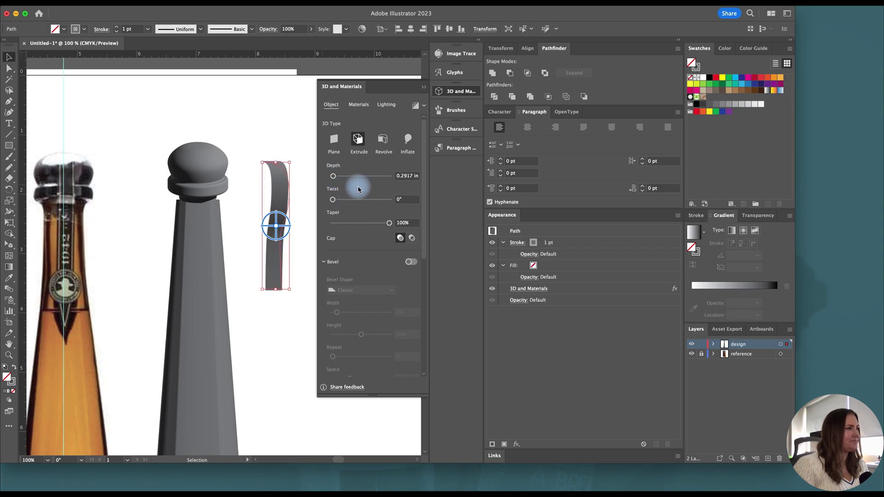
# Step: Set the strip's extrusion depth to exactly 0.24 in
pyautogui.click(403, 179)
pyautogui.click(411, 177)
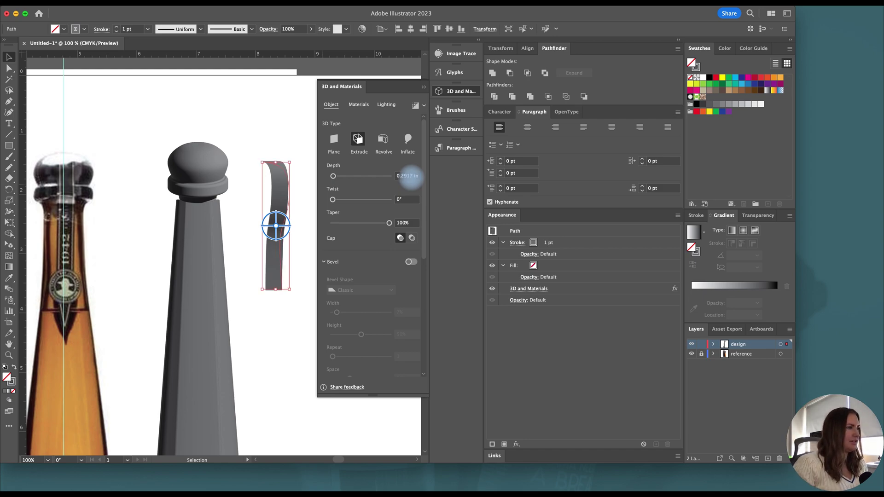
pyautogui.write('0.2')
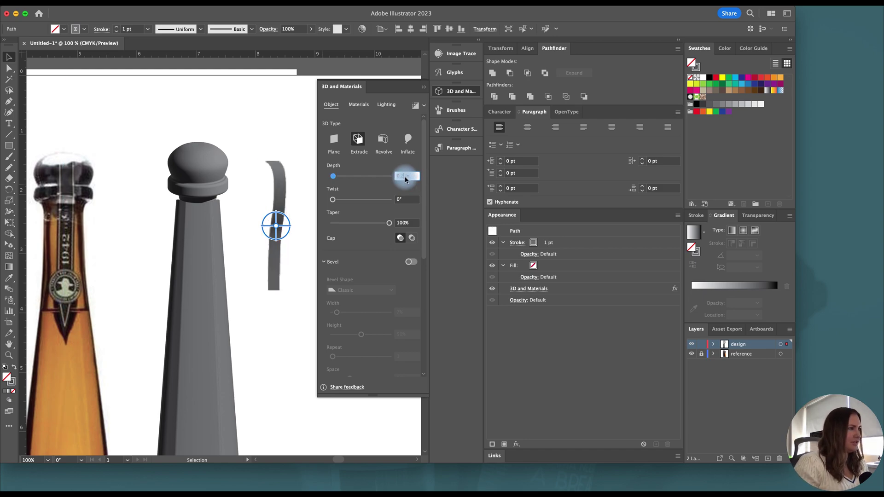
pyautogui.press('Return')
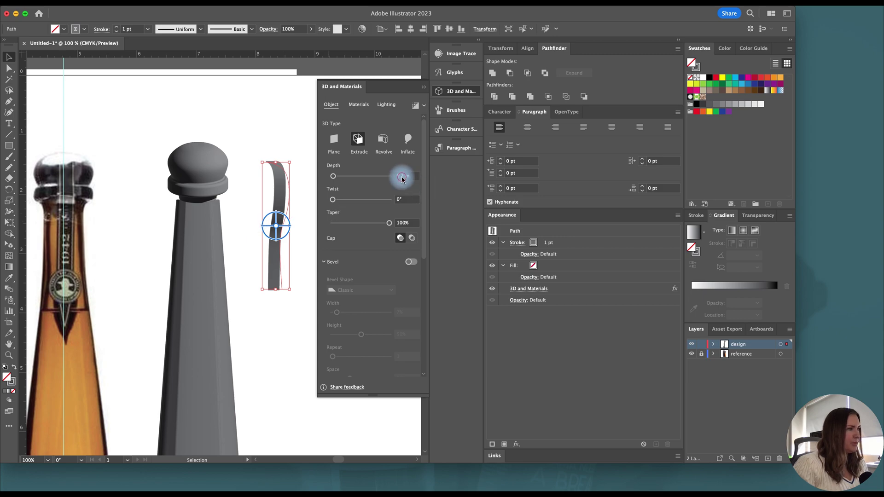
pyautogui.click(403, 177)
pyautogui.write('0.24')
pyautogui.press('Return')
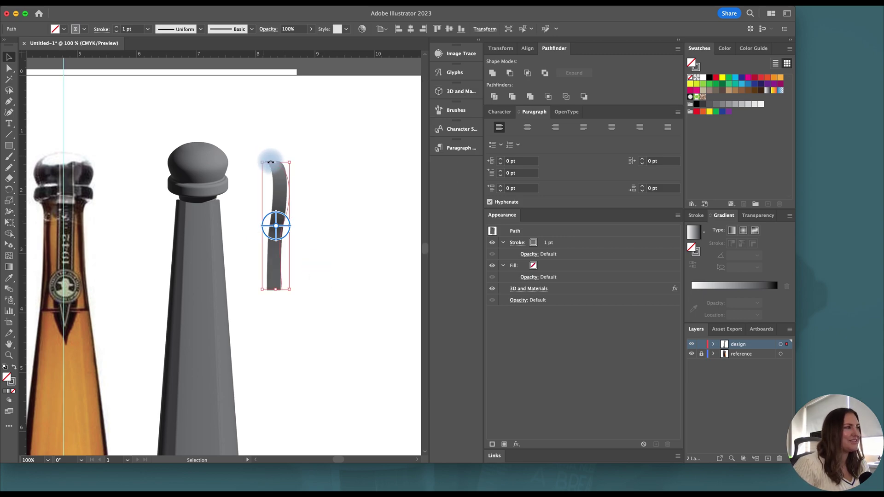
# Step: Trace a circle over the label medallion, move it beside the strip, and give it grey fill
pyautogui.click(355, 253)
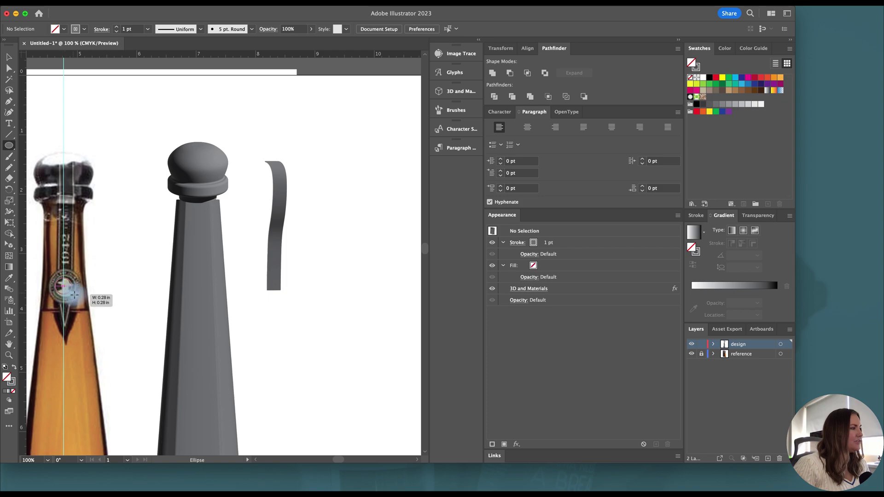
pyautogui.moveTo(75, 294); pyautogui.dragTo(82, 301)
pyautogui.press('b')
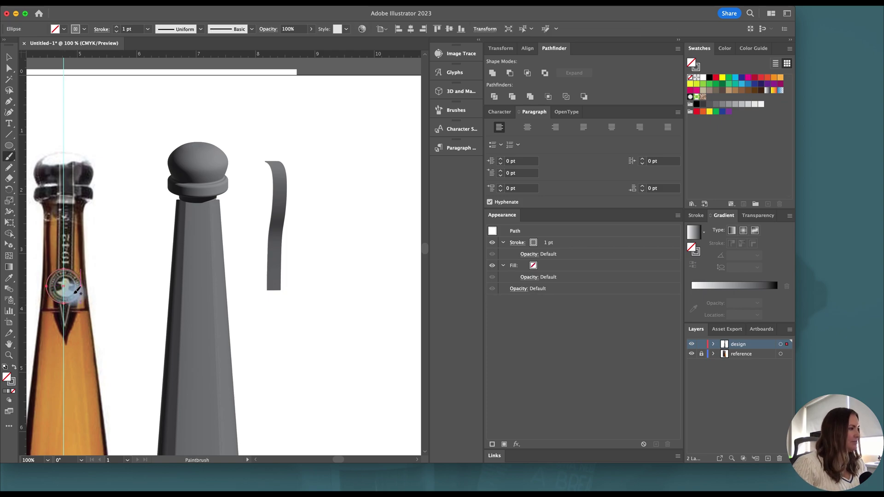
pyautogui.press('v')
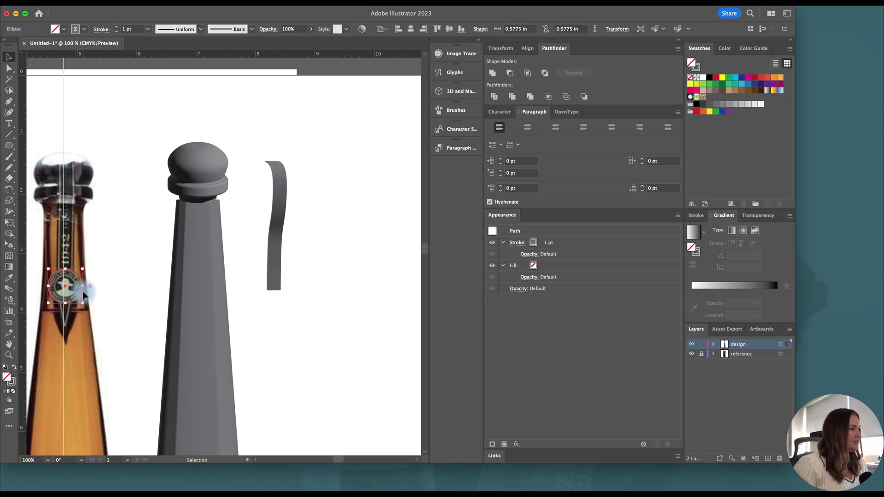
pyautogui.moveTo(81, 292); pyautogui.dragTo(336, 277)
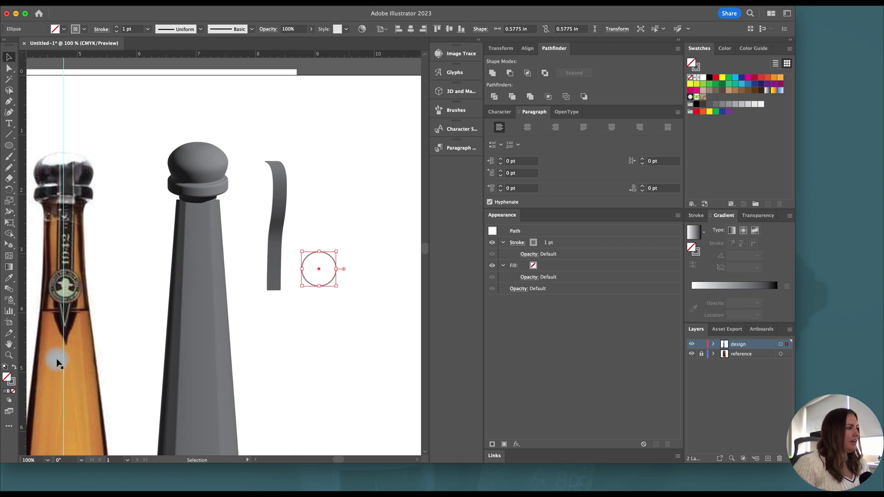
pyautogui.click(14, 367)
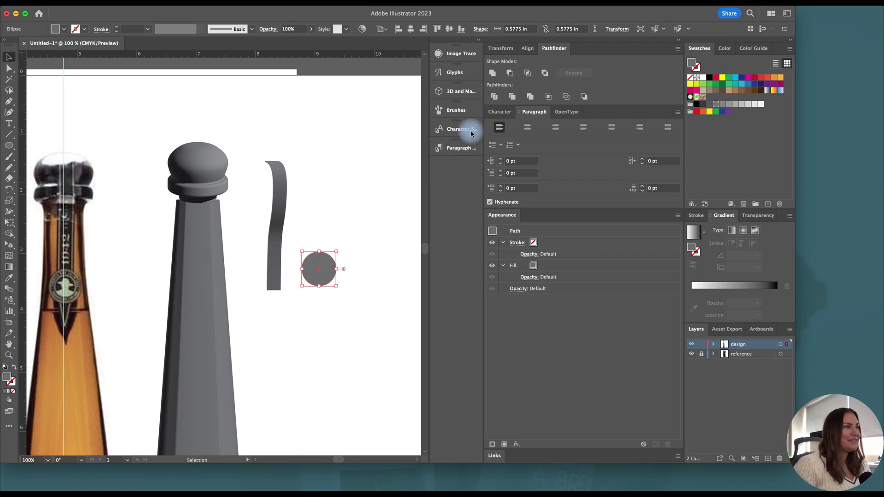
# Step: Extrude the circle into a flat 3D disc 0.1 in deep
pyautogui.click(461, 91)
pyautogui.click(357, 138)
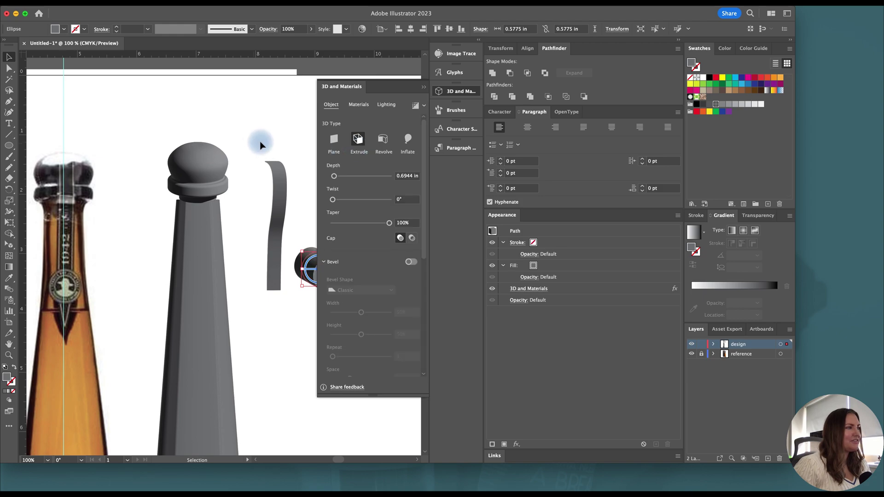
pyautogui.hscroll(2, 260, 143)
pyautogui.click(400, 177)
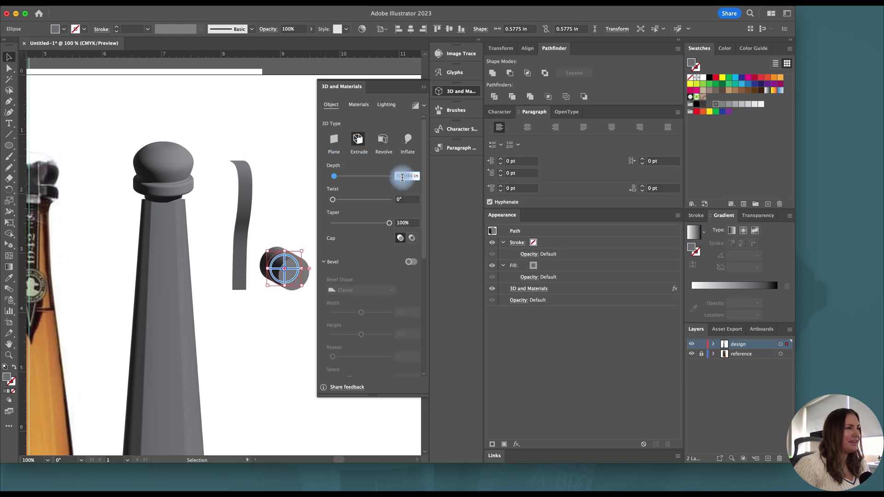
pyautogui.write('0.1')
pyautogui.press('Return')
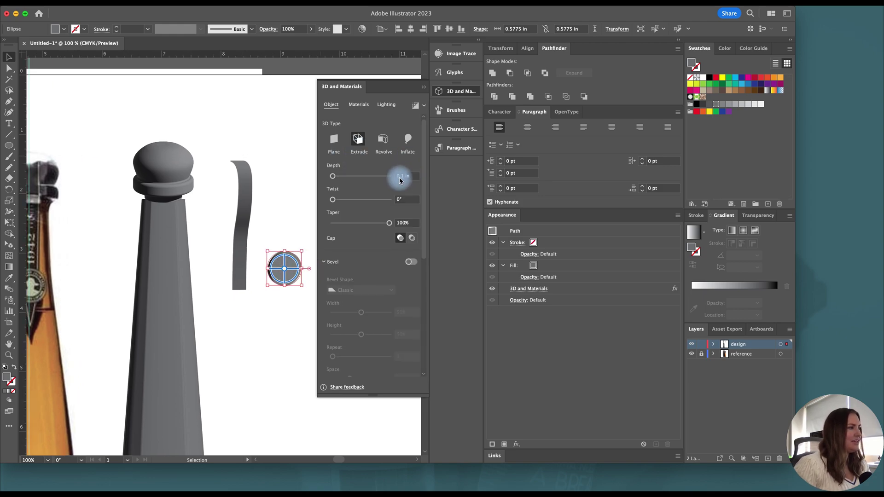
# Step: Inspect the disc's and curved strip's 3D settings, then clear the selection
pyautogui.click(285, 225)
pyautogui.click(284, 269)
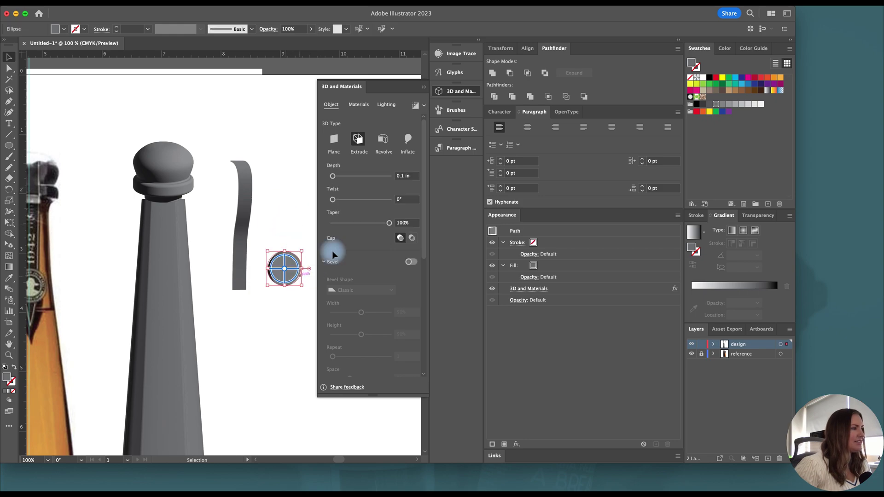
pyautogui.click(400, 177)
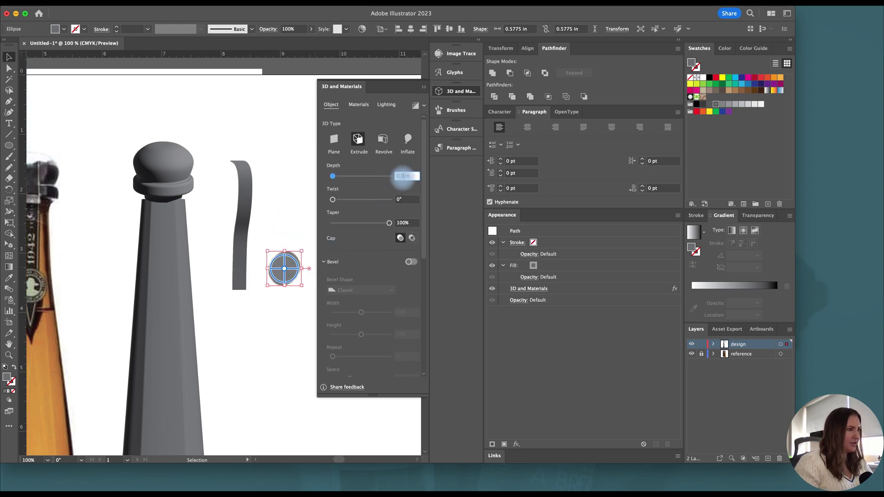
pyautogui.click(307, 193)
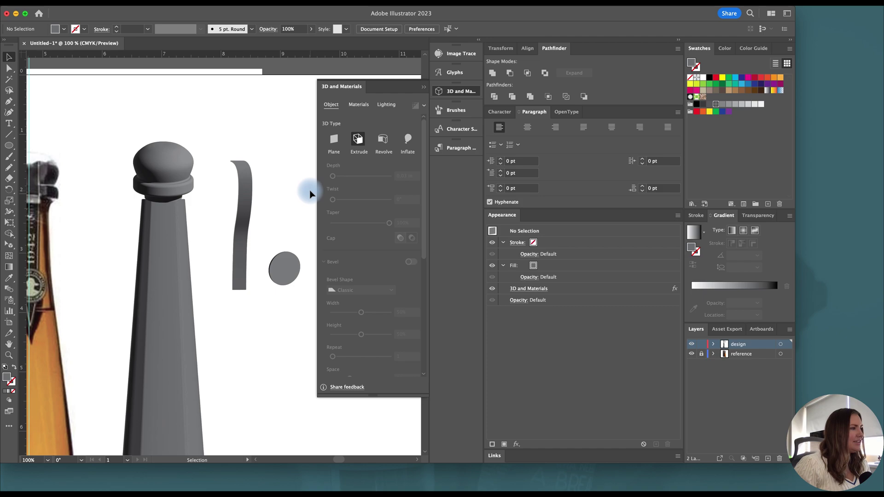
pyautogui.click(307, 196)
pyautogui.hscroll(-3, 309, 196)
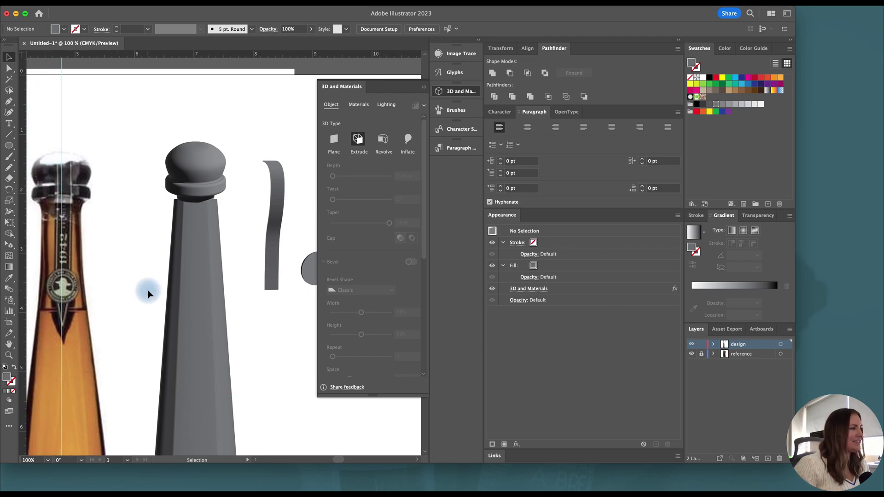
pyautogui.click(273, 286)
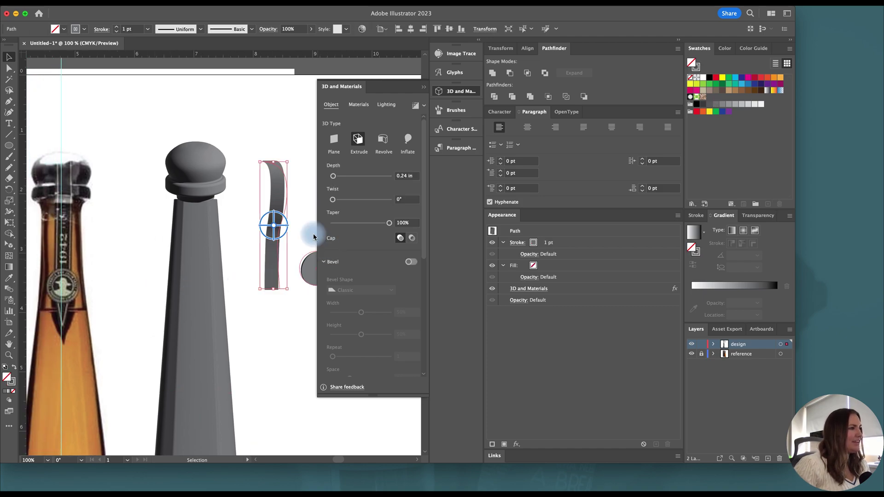
pyautogui.hscroll(2, 306, 227)
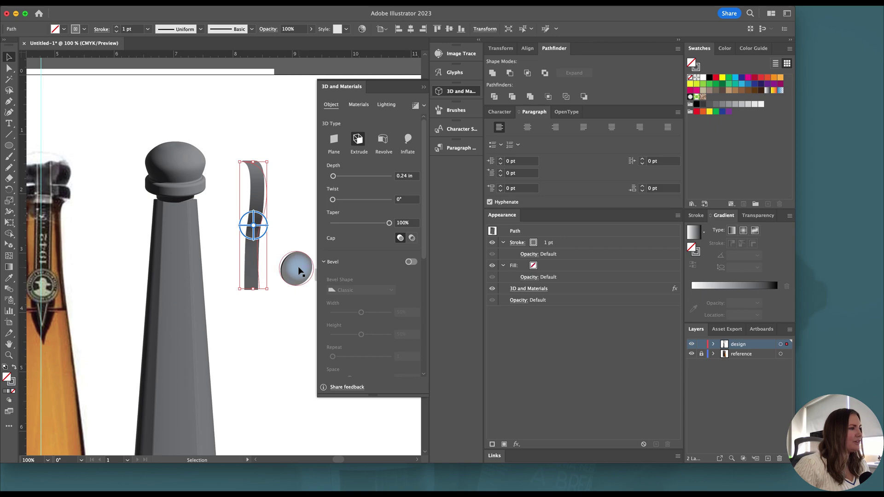
pyautogui.click(296, 205)
pyautogui.click(265, 261)
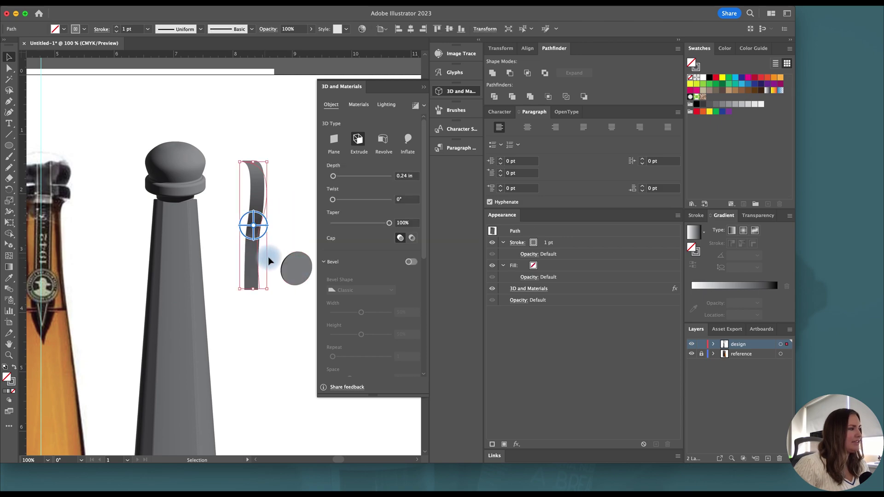
pyautogui.click(276, 313)
pyautogui.hscroll(-2, 122, 277)
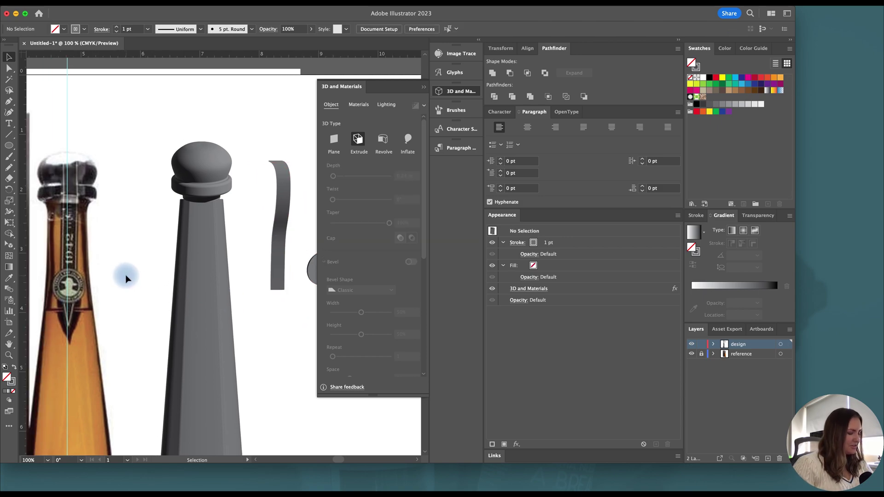
# Step: Trace a triangle over the label's pointed emblem with the Pen tool and adjust its top corner
pyautogui.press('m')
pyautogui.scroll(4, 61, 310)
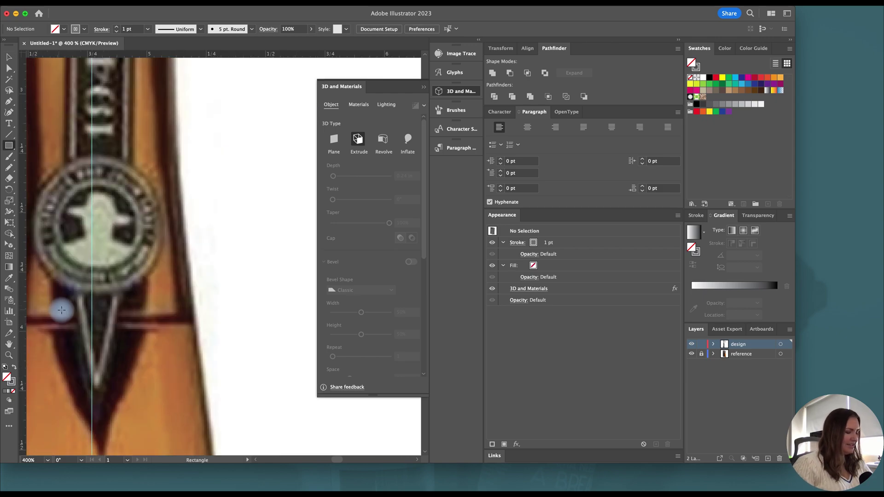
pyautogui.press('p')
pyautogui.click(75, 296)
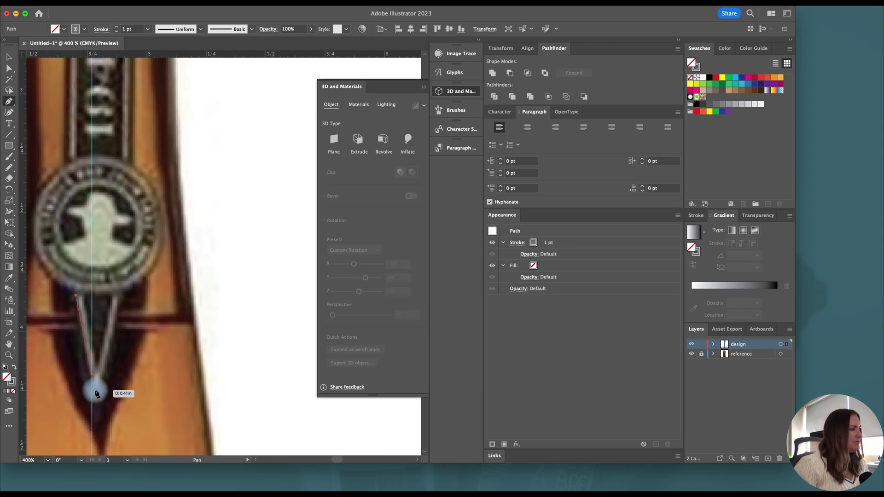
pyautogui.click(95, 391)
pyautogui.click(121, 293)
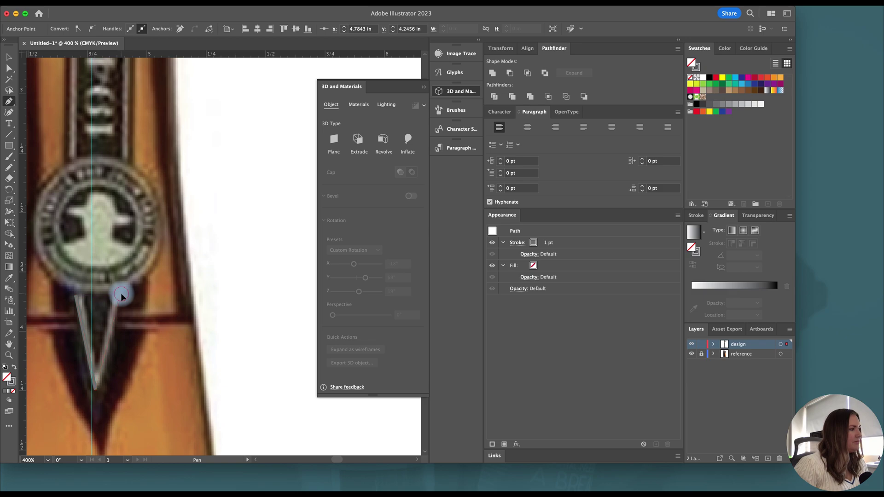
pyautogui.click(75, 297)
pyautogui.press('a')
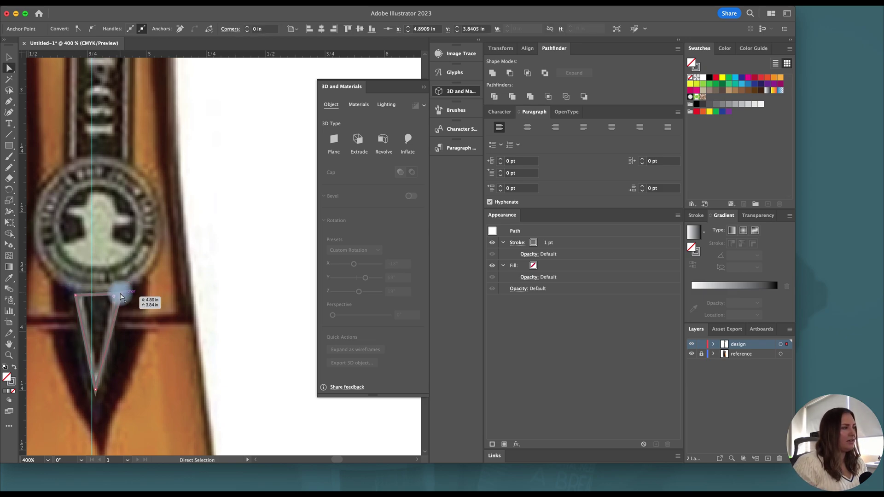
pyautogui.moveTo(121, 296); pyautogui.dragTo(77, 288)
# Step: Move the triangle below the grey 3D pieces and give it grey fill with no stroke
pyautogui.press('v')
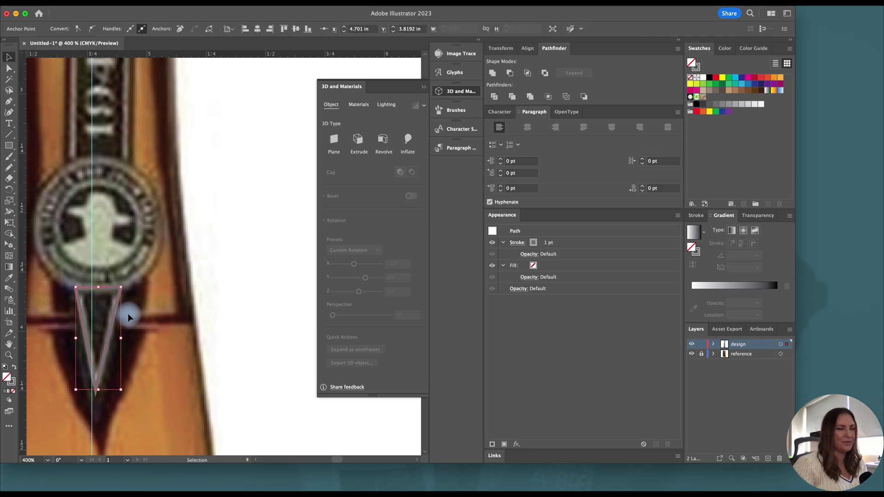
pyautogui.scroll(-2, 128, 313)
pyautogui.click(178, 332)
pyautogui.moveTo(118, 337); pyautogui.dragTo(249, 351)
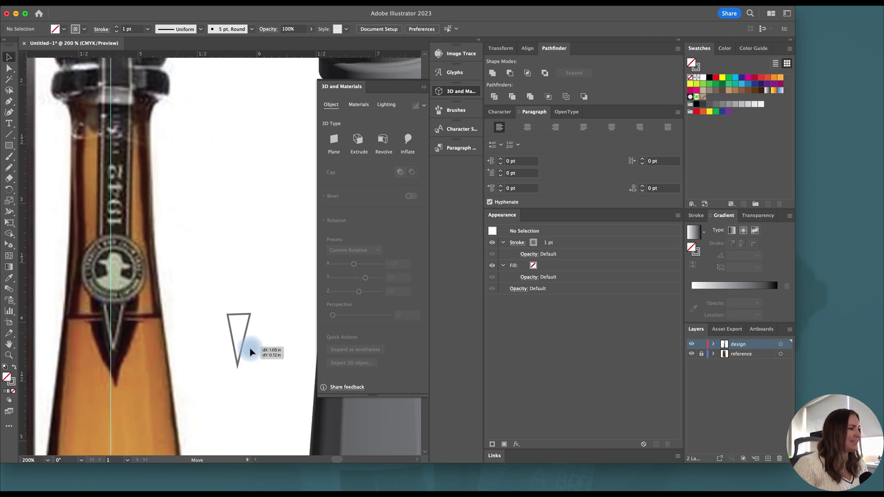
pyautogui.scroll(-2, 248, 351)
pyautogui.hscroll(5, 245, 350)
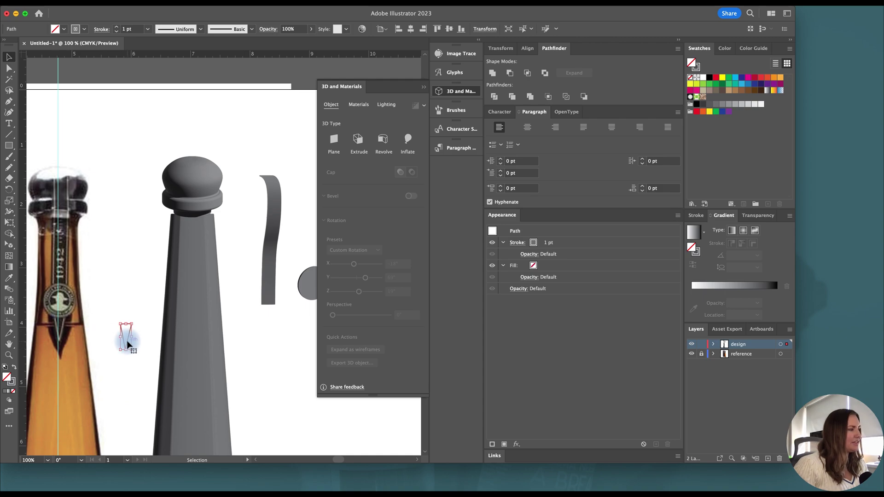
pyautogui.moveTo(122, 339); pyautogui.dragTo(290, 331)
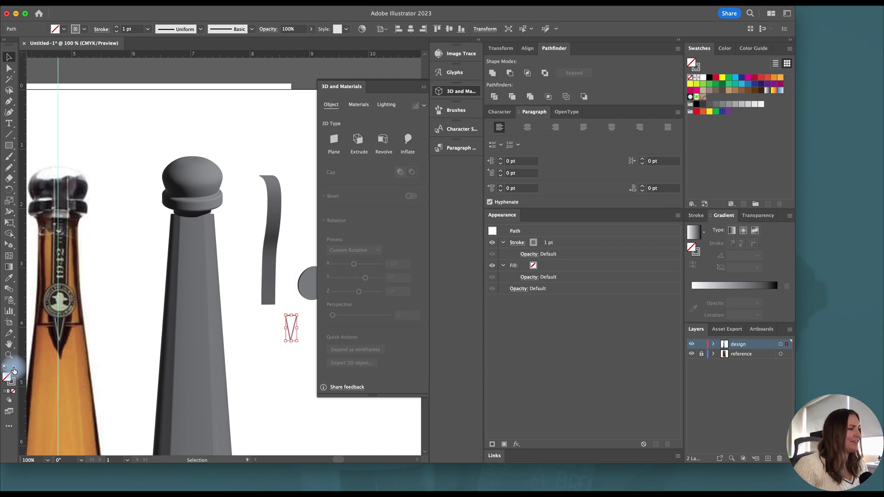
pyautogui.hotkey('shift', 'x')
pyautogui.hscroll(2, 223, 326)
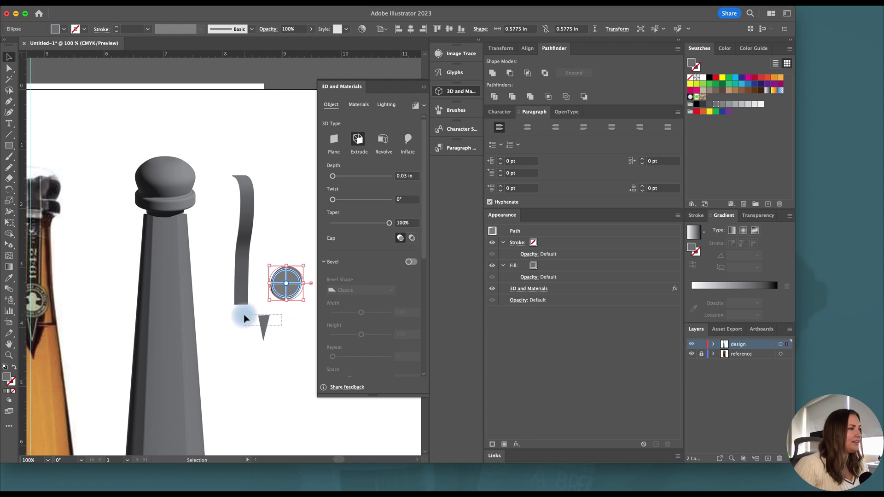
# Step: Change the 3D circle's extrusion depth to 0.24 in
pyautogui.click(297, 294)
pyautogui.click(405, 176)
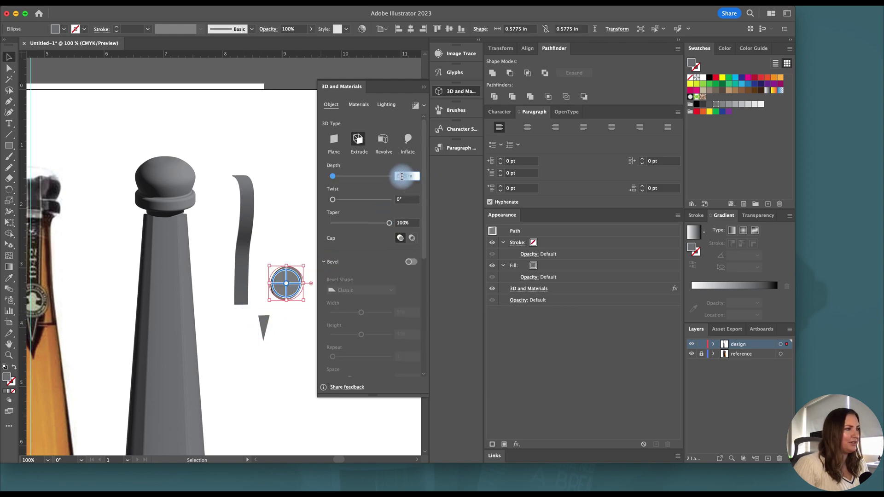
pyautogui.click(402, 176)
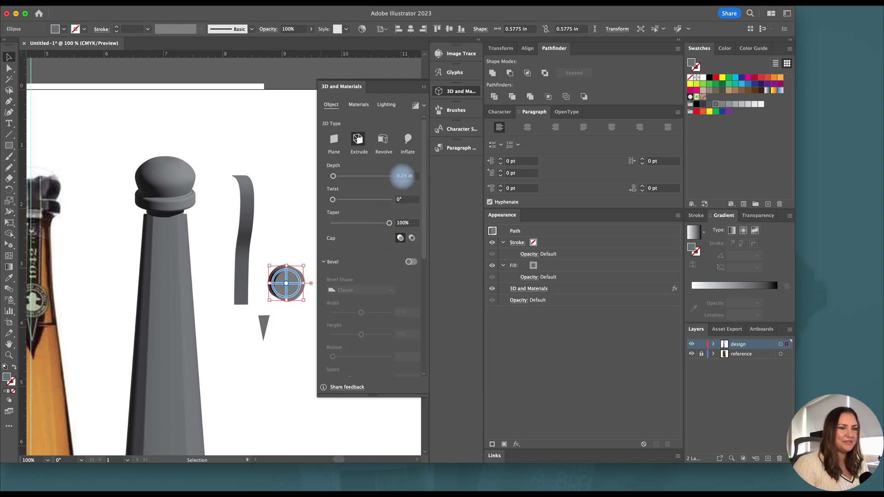
pyautogui.click(399, 224)
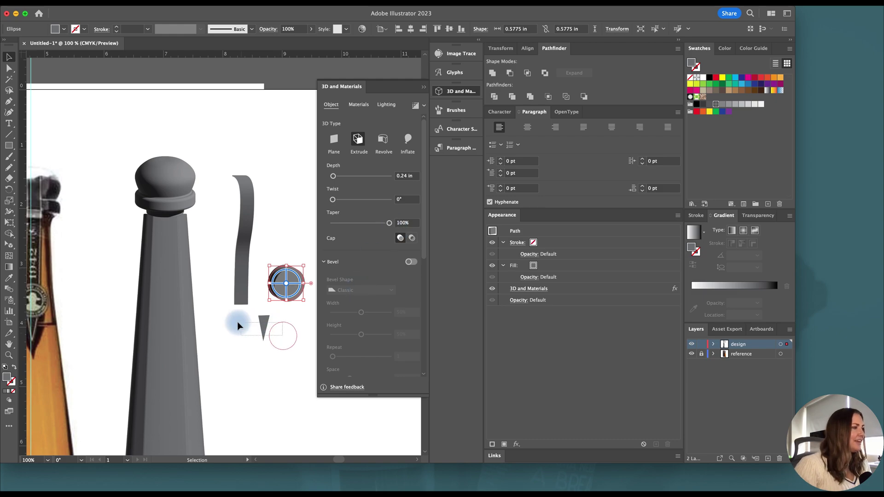
# Step: Extrude the triangle in 3D with a 0.024 in depth
pyautogui.click(264, 325)
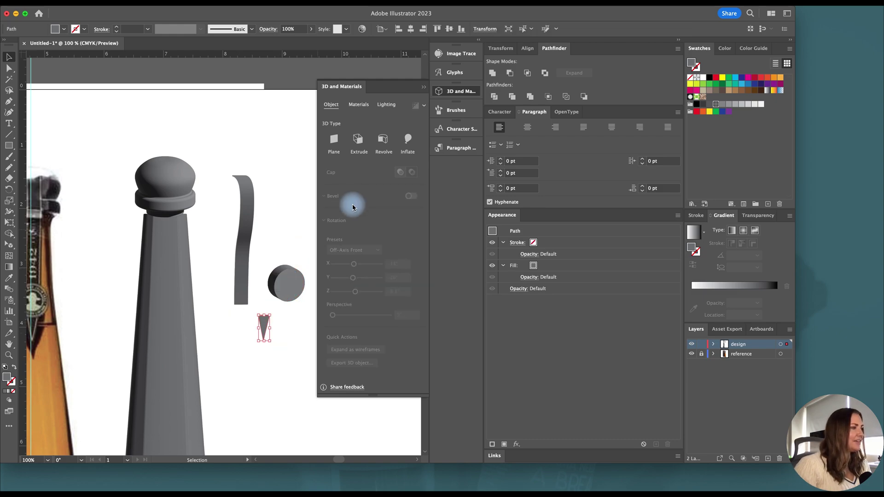
pyautogui.click(359, 139)
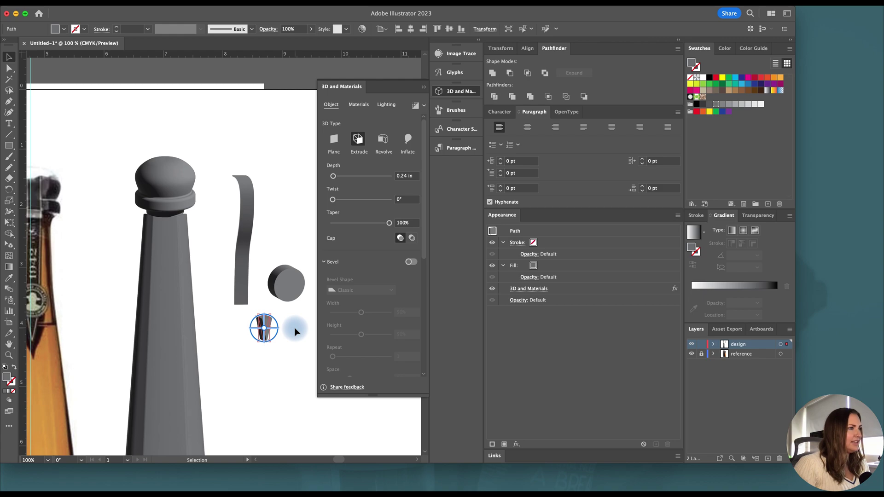
pyautogui.click(290, 273)
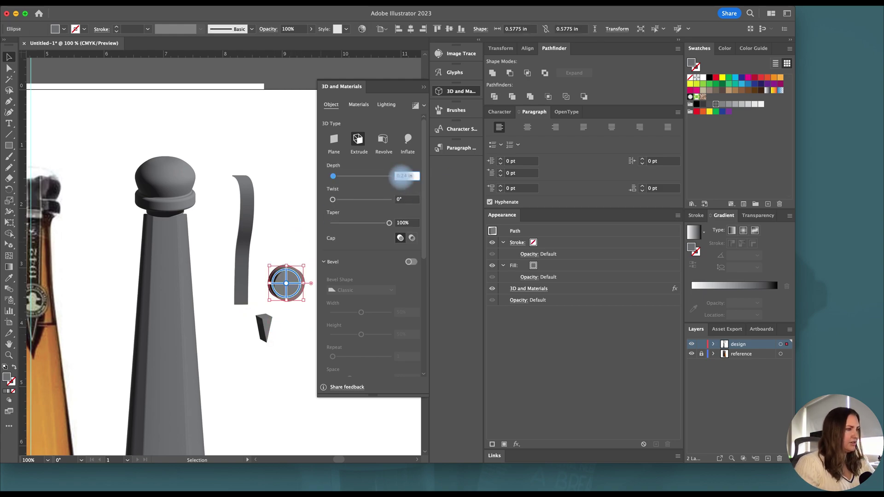
pyautogui.click(263, 327)
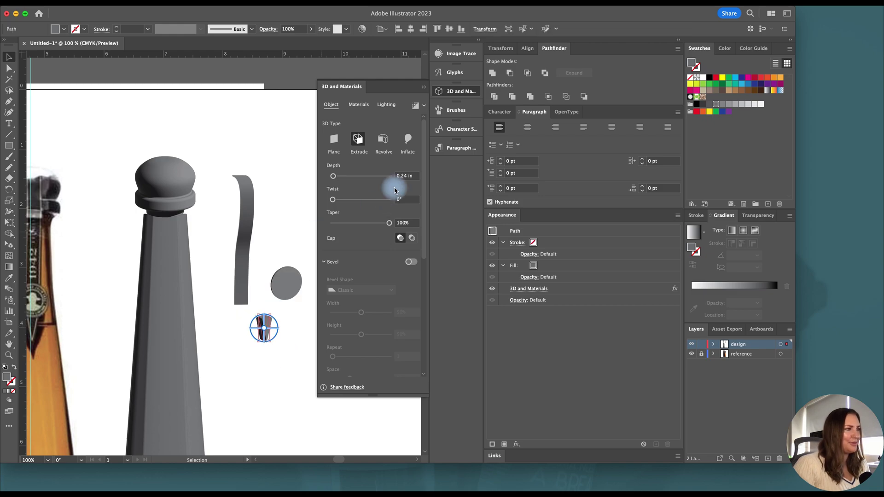
pyautogui.doubleClick(400, 177)
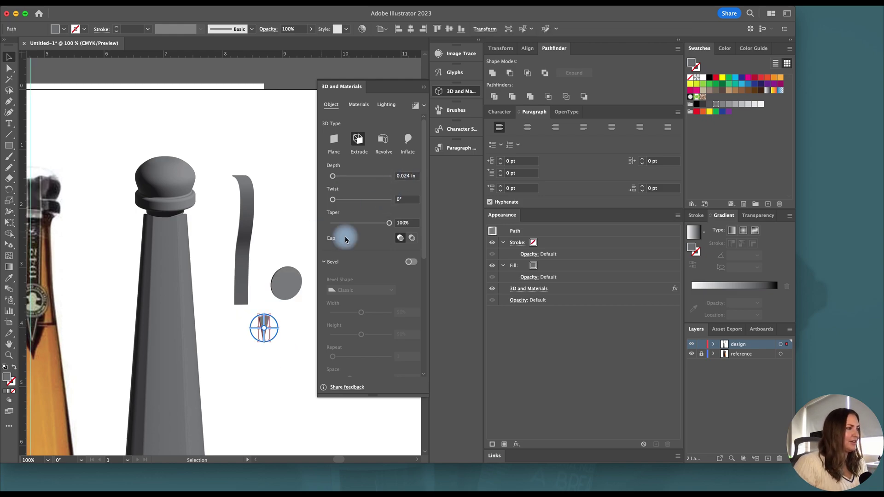
pyautogui.click(249, 345)
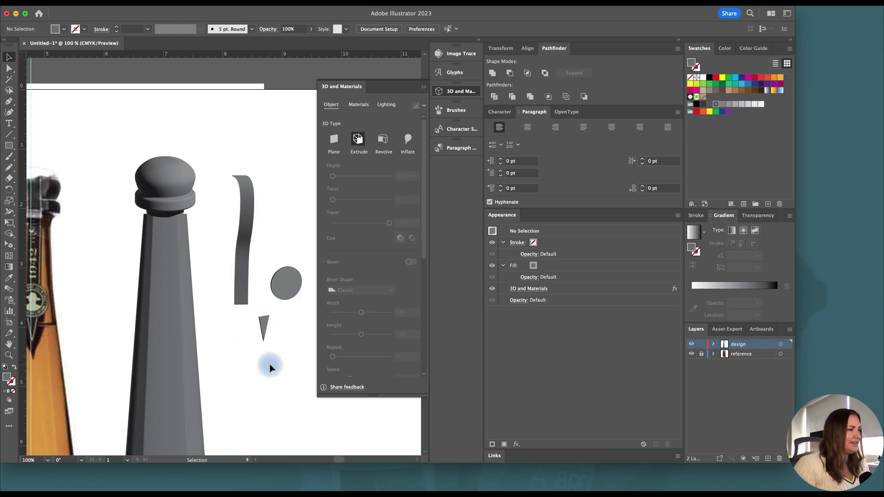
# Step: Draw a rectangle over the gift box front in the reference photo
pyautogui.keyDown('alt'); pyautogui.scroll(-1, 270, 368); pyautogui.keyUp('alt')
pyautogui.scroll(-2, 270, 367)
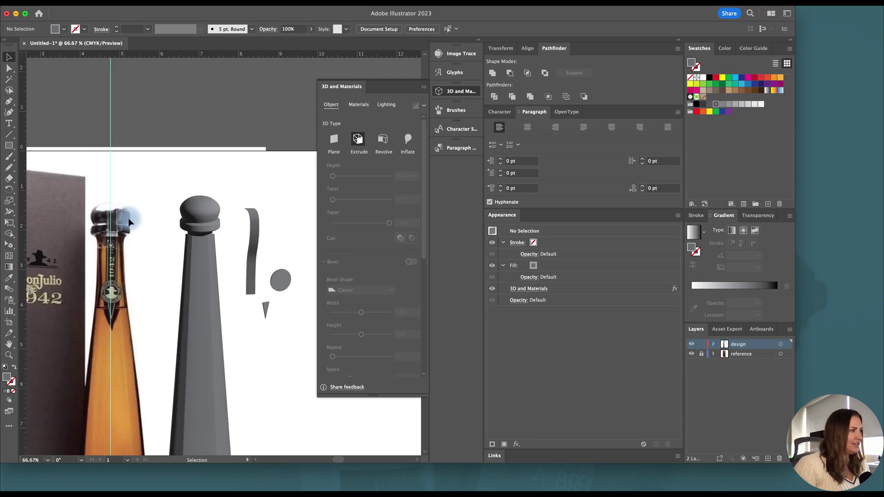
pyautogui.keyDown('alt'); pyautogui.scroll(-1, 165, 300); pyautogui.keyUp('alt')
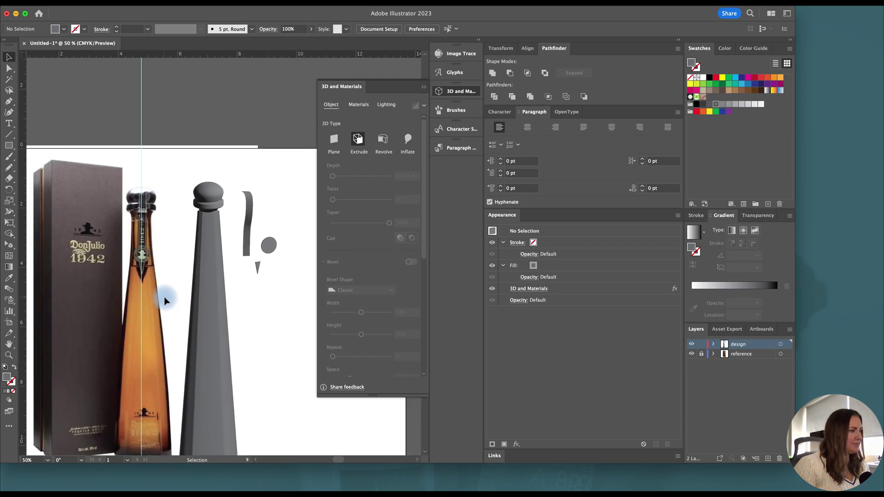
pyautogui.scroll(-1, 164, 299)
pyautogui.hscroll(-2, 196, 302)
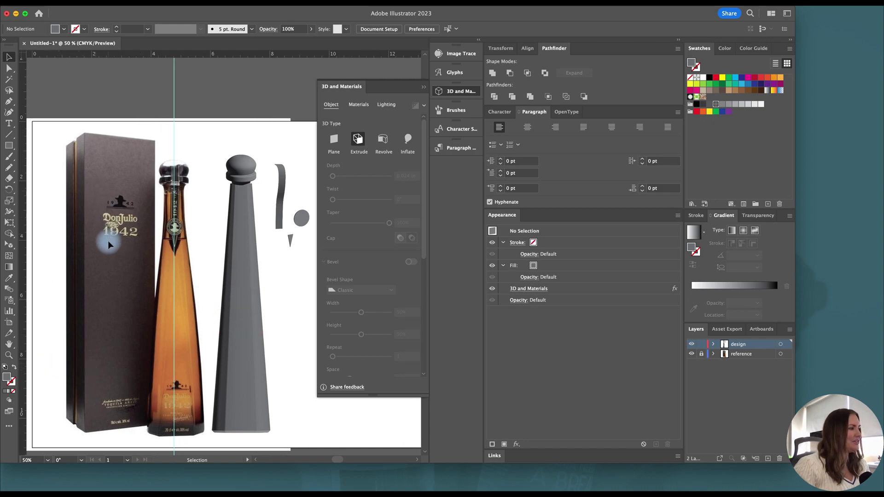
pyautogui.hscroll(-4, 108, 241)
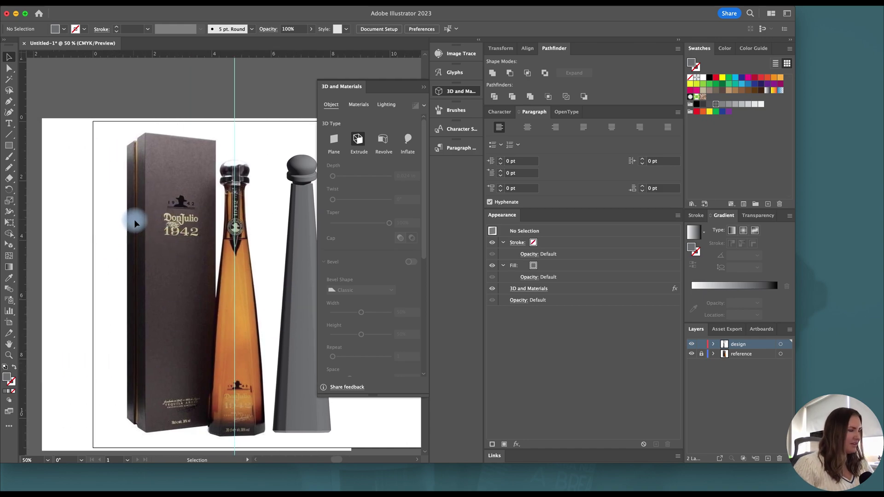
pyautogui.press('m')
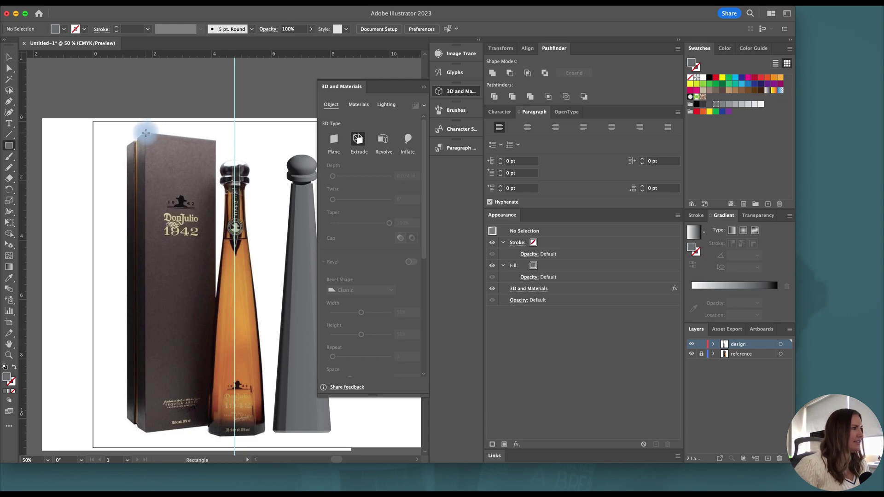
pyautogui.moveTo(146, 133); pyautogui.dragTo(216, 433)
pyautogui.press('v')
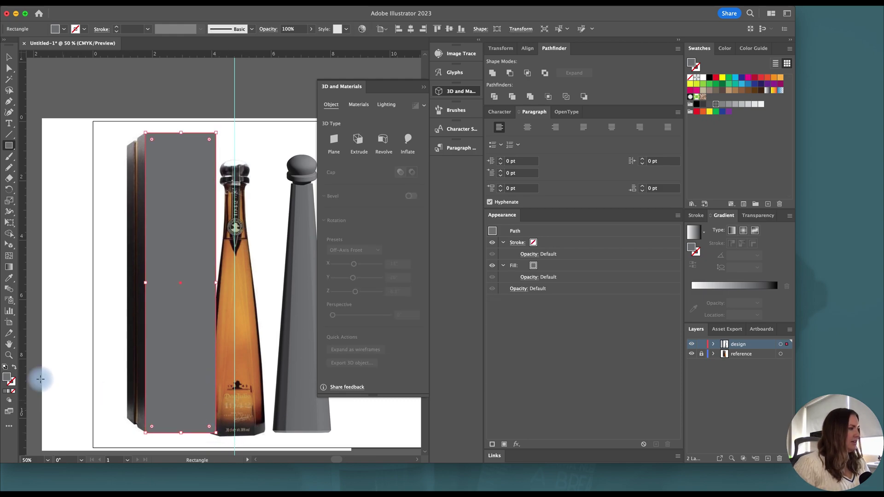
# Step: Extrude the rectangle into a 3D box with a Classic bevel of 2% width
pyautogui.click(357, 139)
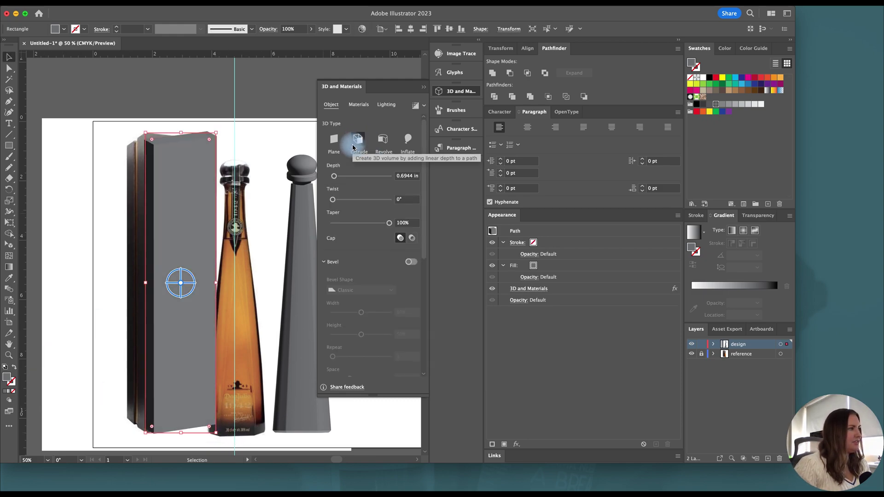
pyautogui.click(409, 263)
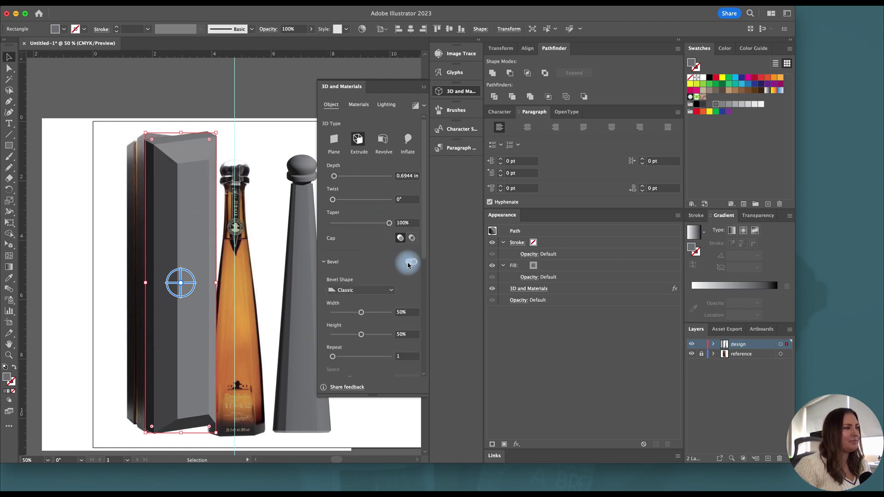
pyautogui.click(369, 294)
pyautogui.click(361, 304)
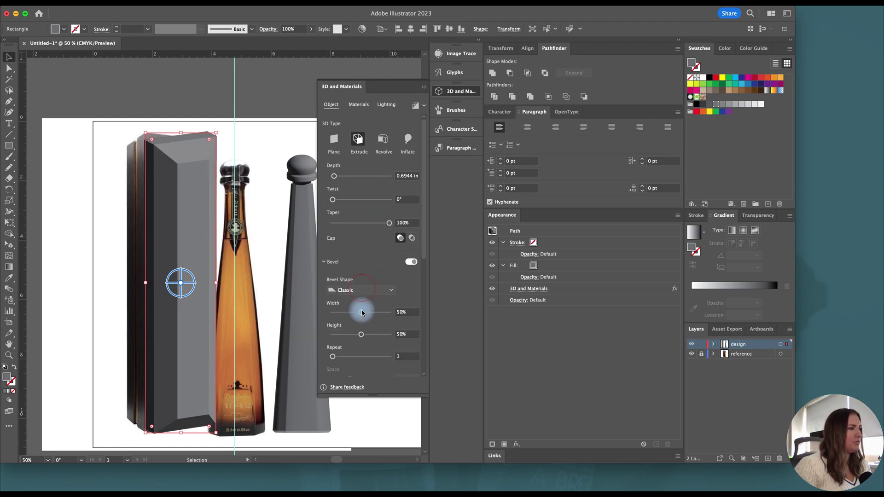
pyautogui.click(334, 314)
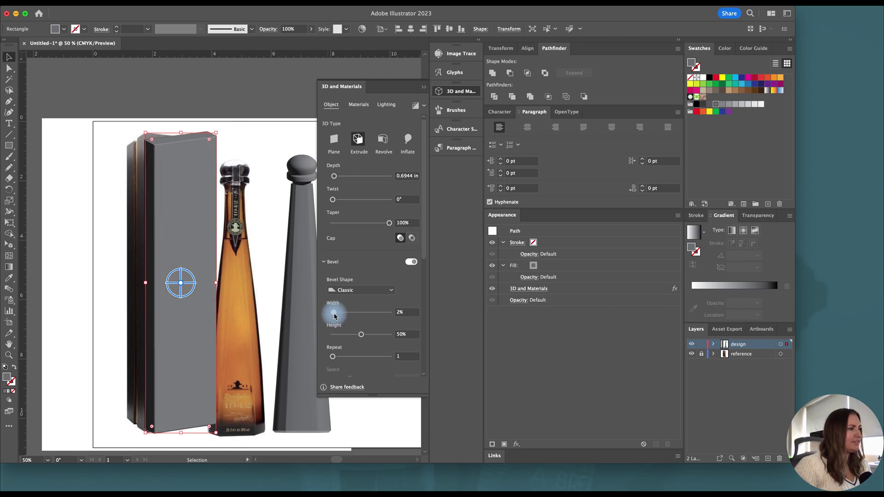
pyautogui.click(349, 292)
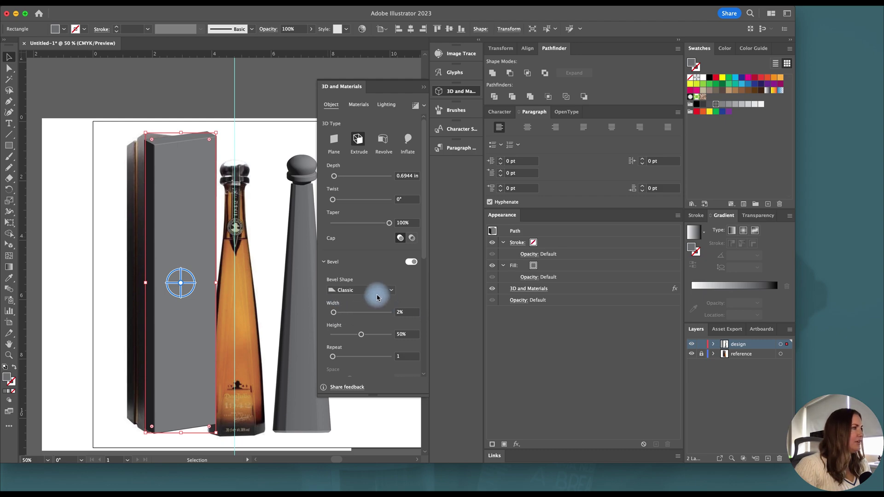
pyautogui.click(164, 166)
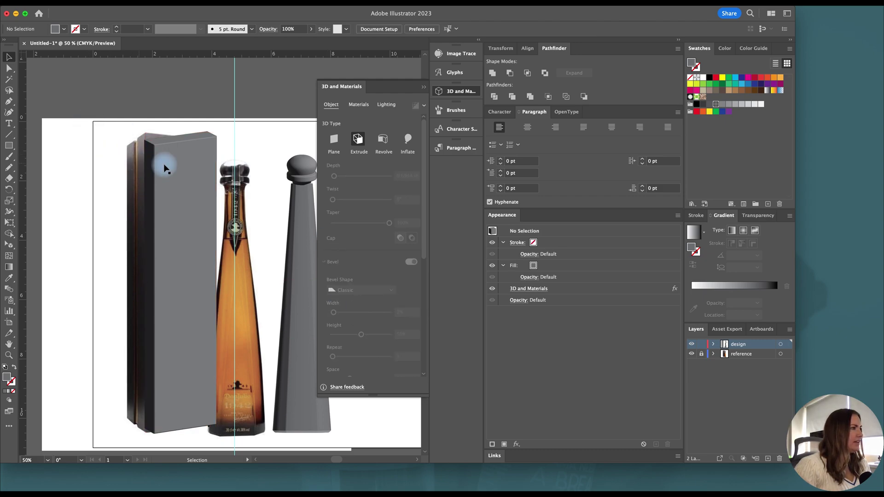
# Step: Alt-drag a copy of the beveled box to the left and scale it uniformly to 98%
pyautogui.moveTo(178, 167); pyautogui.dragTo(91, 173)
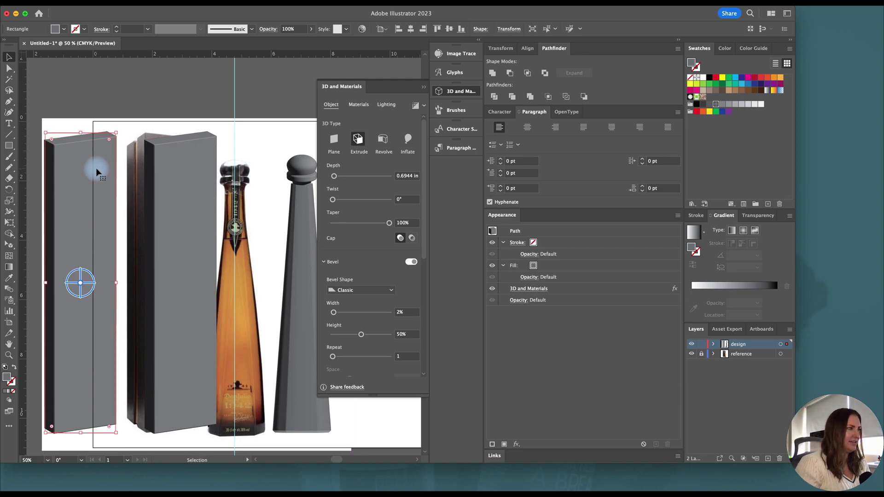
pyautogui.hscroll(-5, 97, 173)
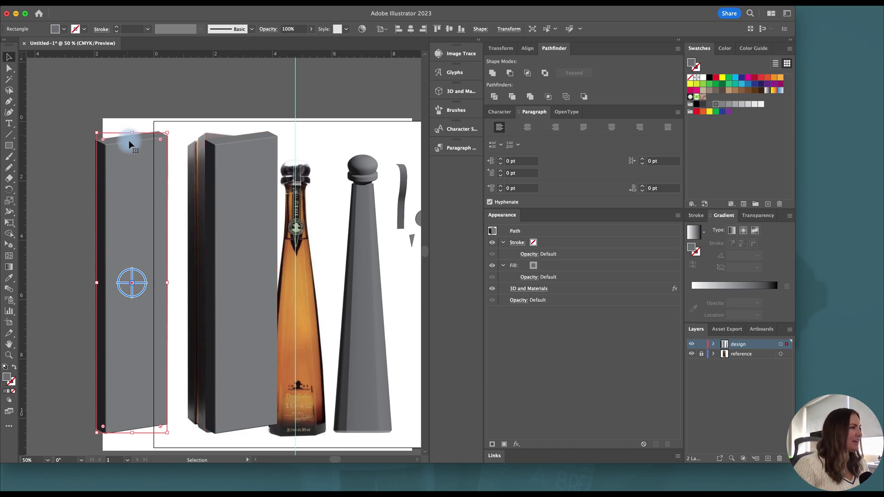
pyautogui.click(129, 2)
pyautogui.moveTo(126, 14)
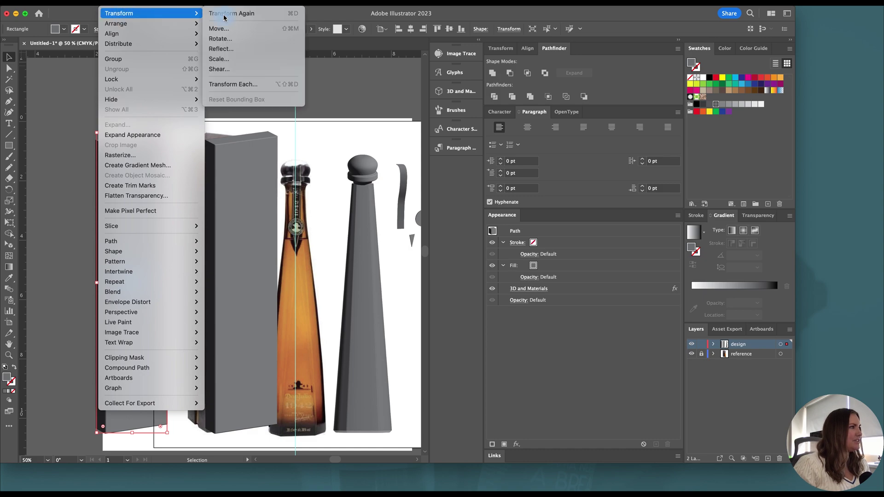
pyautogui.click(239, 59)
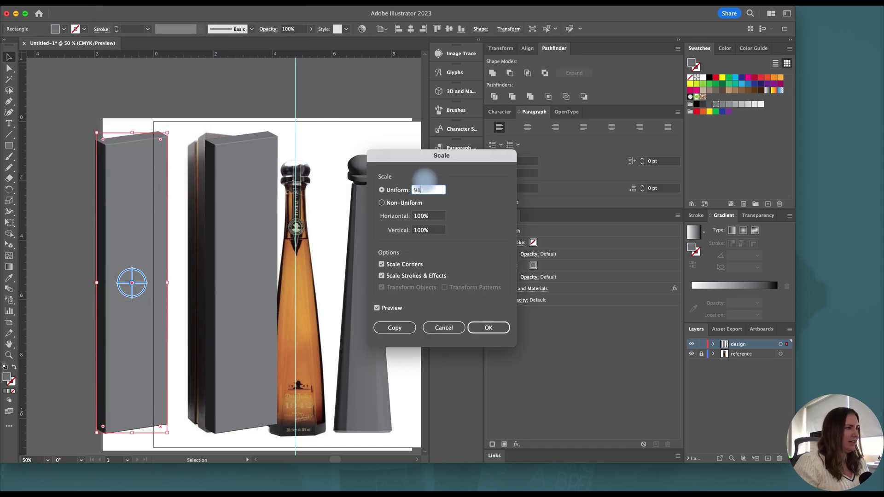
pyautogui.write('98')
pyautogui.click(488, 328)
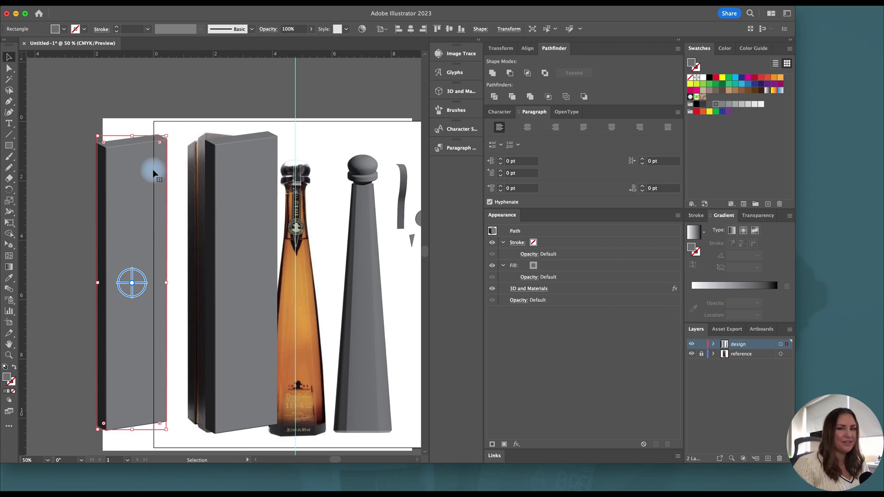
# Step: Queue the left box as 3D asset 'box-inner' and the middle box as 'box-outer'
pyautogui.hscroll(3, 323, 133)
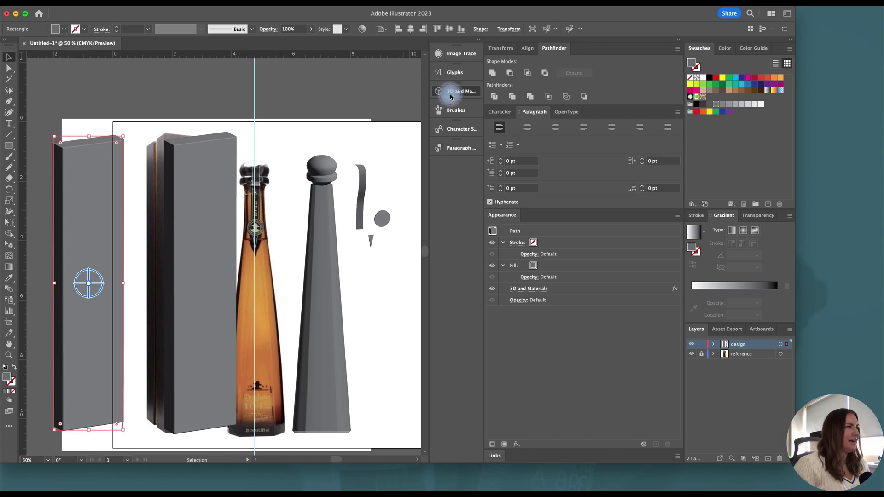
pyautogui.click(451, 92)
pyautogui.moveTo(422, 191); pyautogui.dragTo(426, 265)
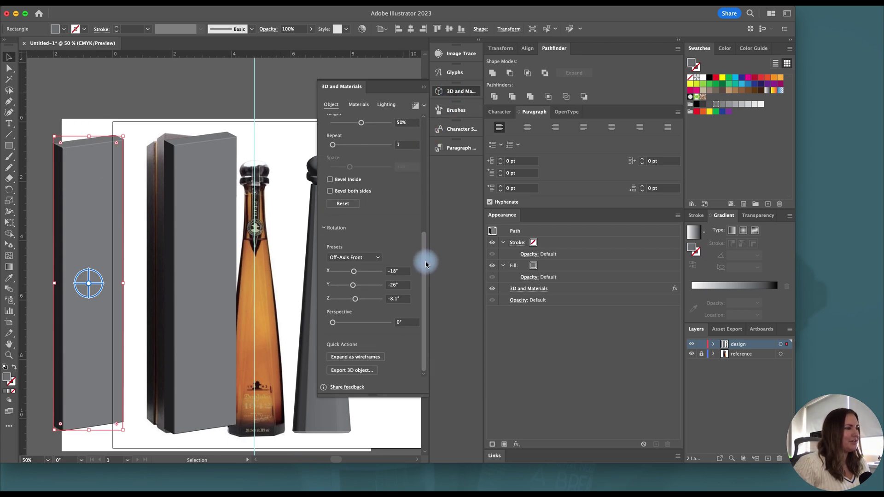
pyautogui.click(349, 371)
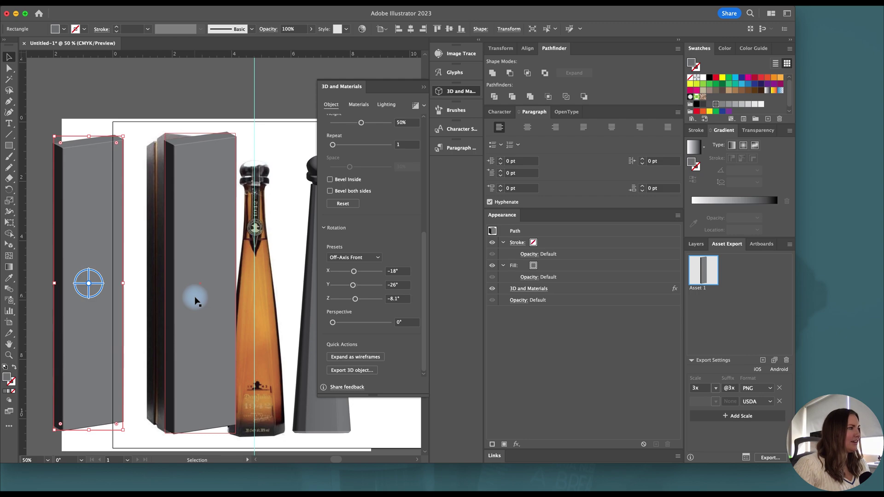
pyautogui.click(697, 291)
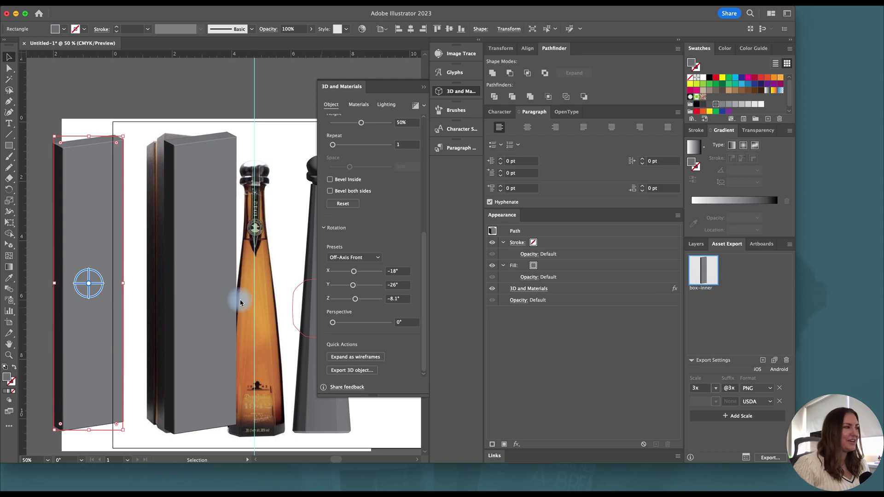
pyautogui.click(216, 280)
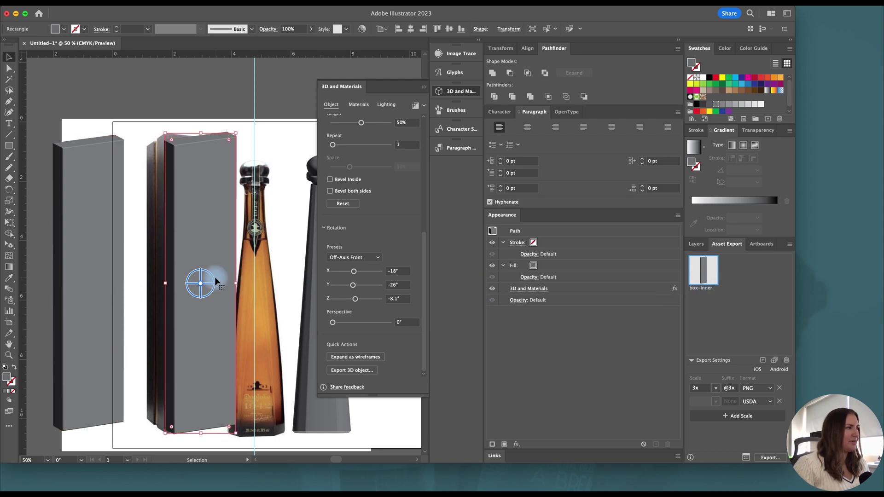
pyautogui.click(336, 371)
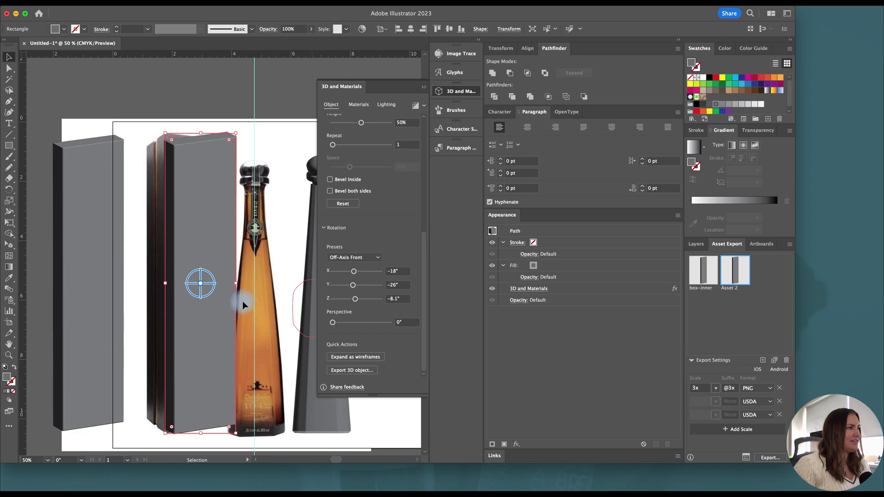
pyautogui.click(732, 289)
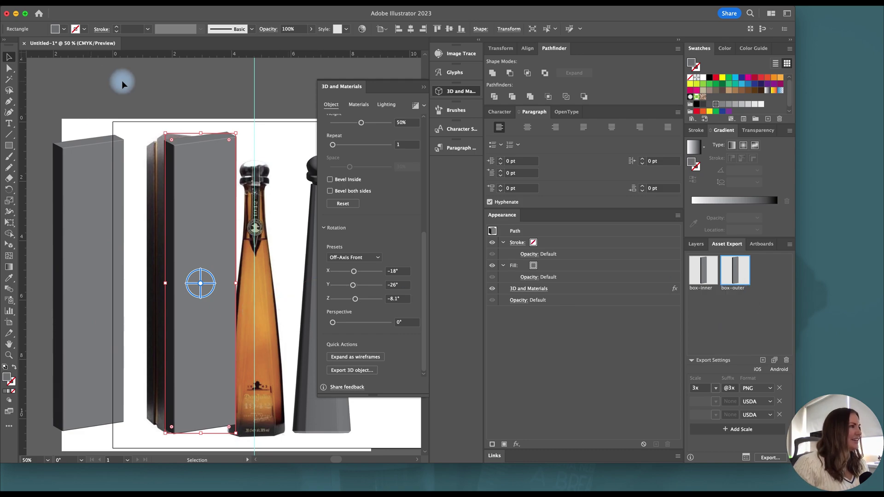
# Step: Add the bottle cap to the 3D export assets and confirm its name
pyautogui.click(192, 102)
pyautogui.hscroll(5, 191, 103)
pyautogui.click(206, 164)
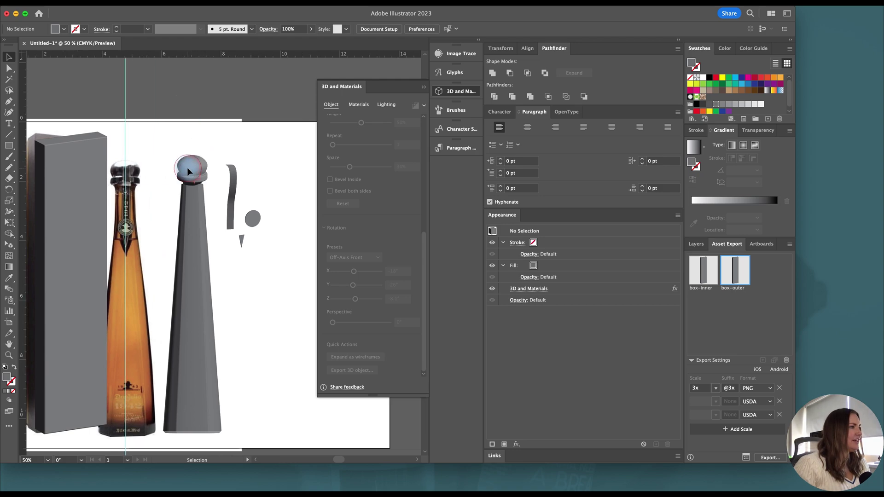
pyautogui.click(352, 371)
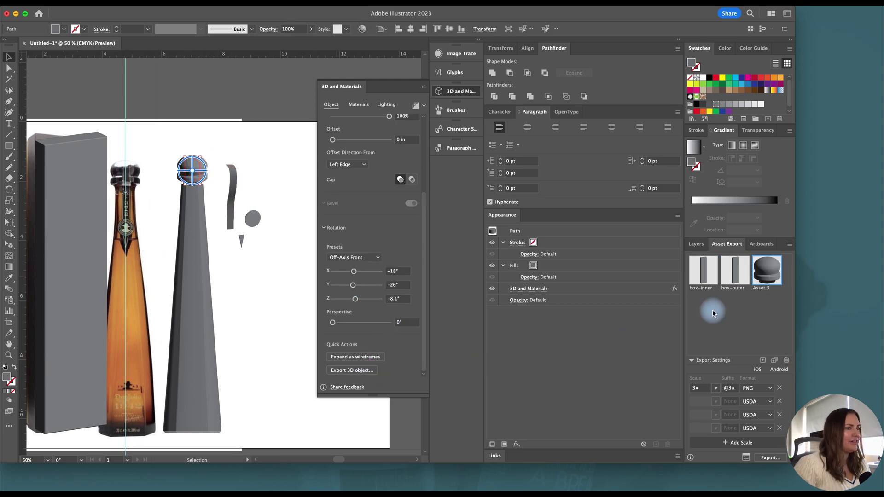
pyautogui.doubleClick(764, 289)
pyautogui.press('Return')
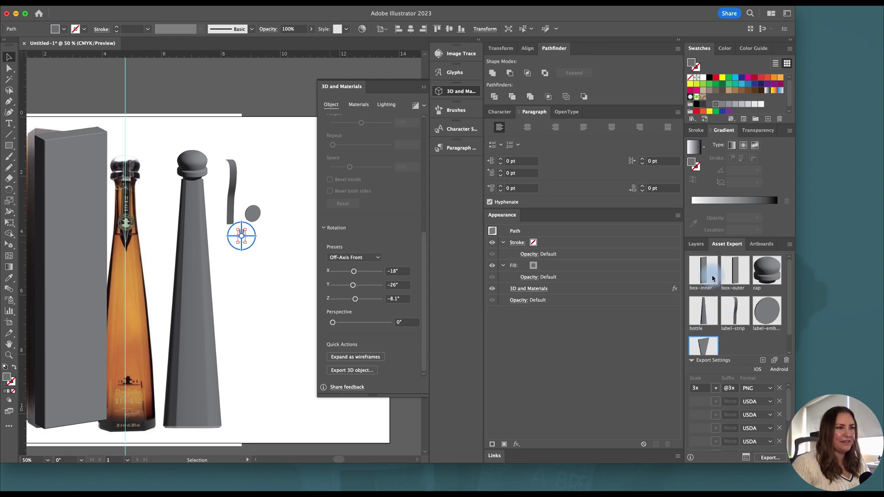
# Step: Select all seven assets, remove three extra USDA rows, and set the export format to OBJ
pyautogui.keyDown('shift'); pyautogui.click(710, 272); pyautogui.keyUp('shift')
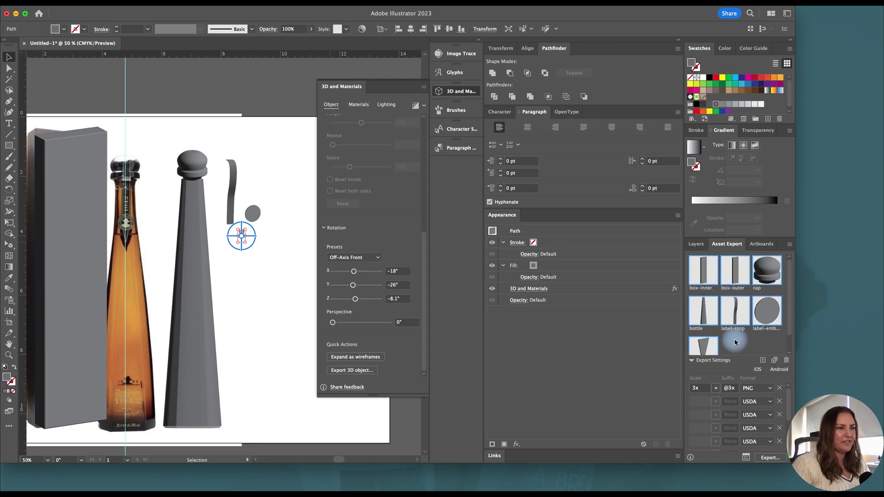
pyautogui.scroll(-2, 734, 339)
pyautogui.click(780, 401)
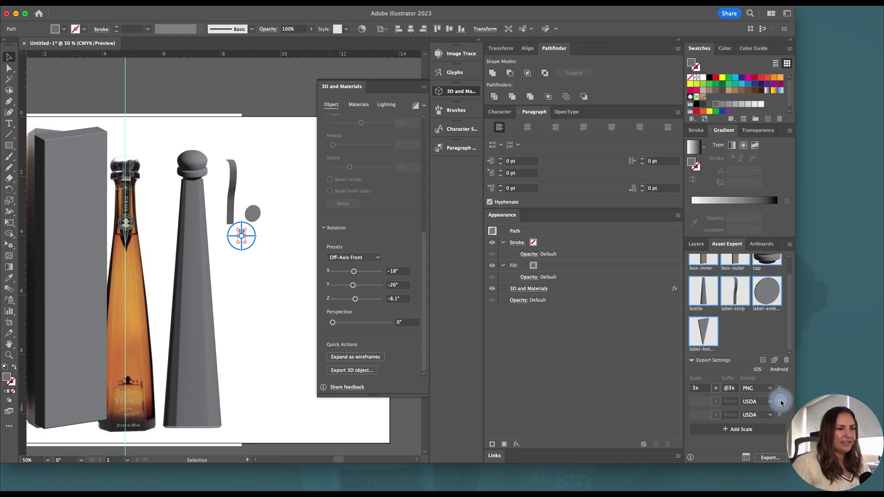
pyautogui.click(779, 402)
pyautogui.click(780, 402)
pyautogui.click(780, 402)
pyautogui.click(757, 389)
pyautogui.click(756, 348)
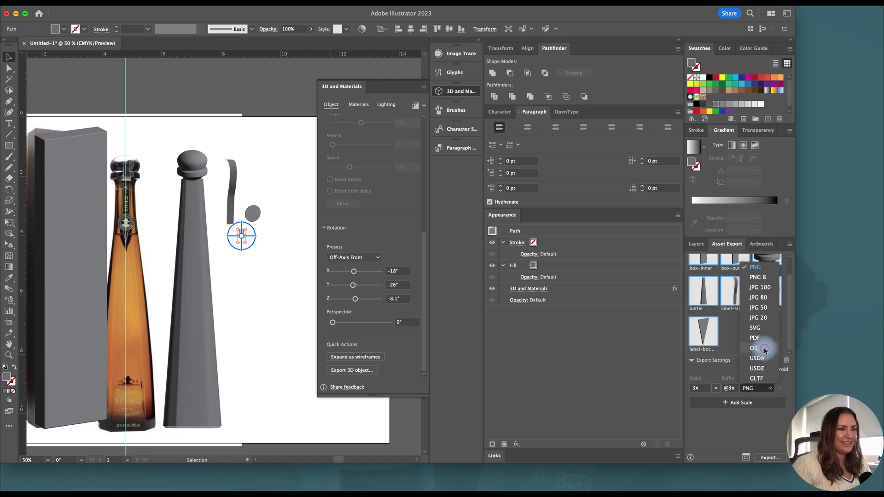
pyautogui.scroll(2, 741, 326)
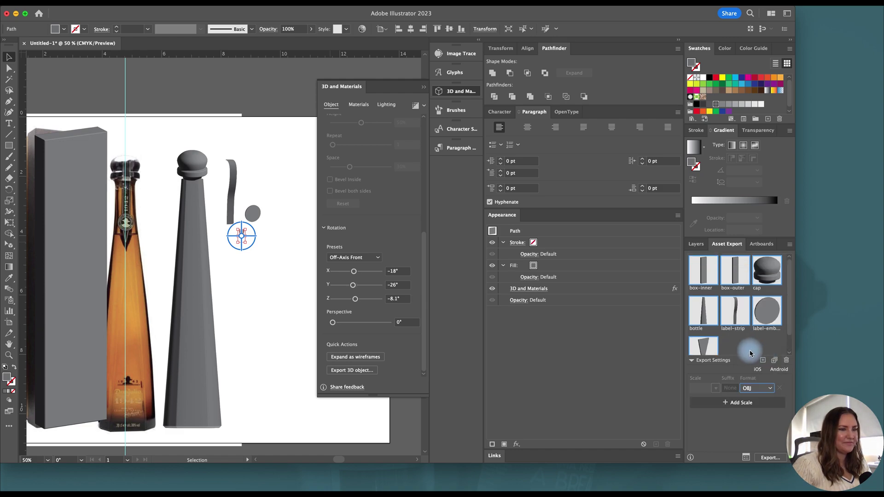